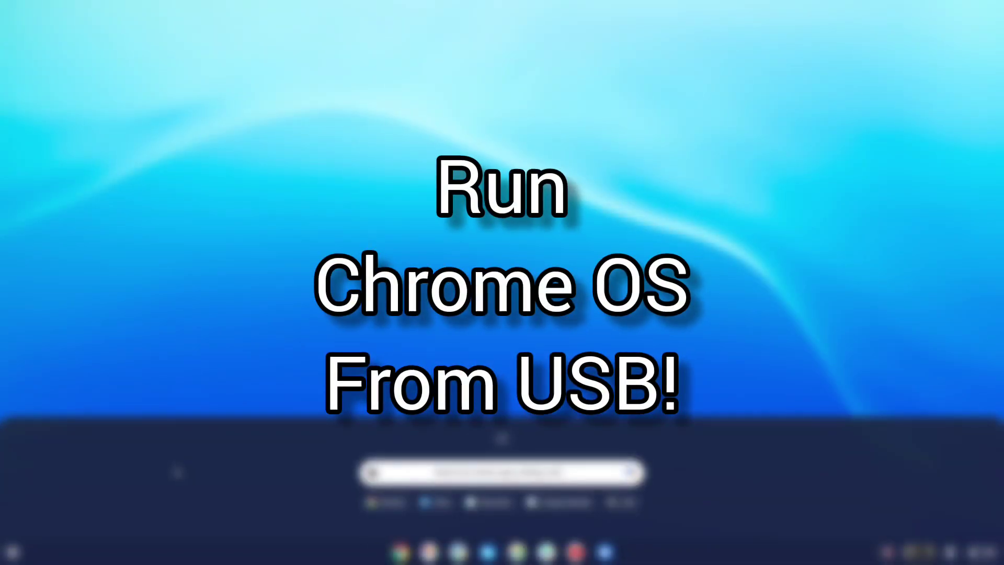
Open an administrator Windows Terminal and enter 'wsl --install' at the prompt without running it.
scroll(240, 363, "down", 5)
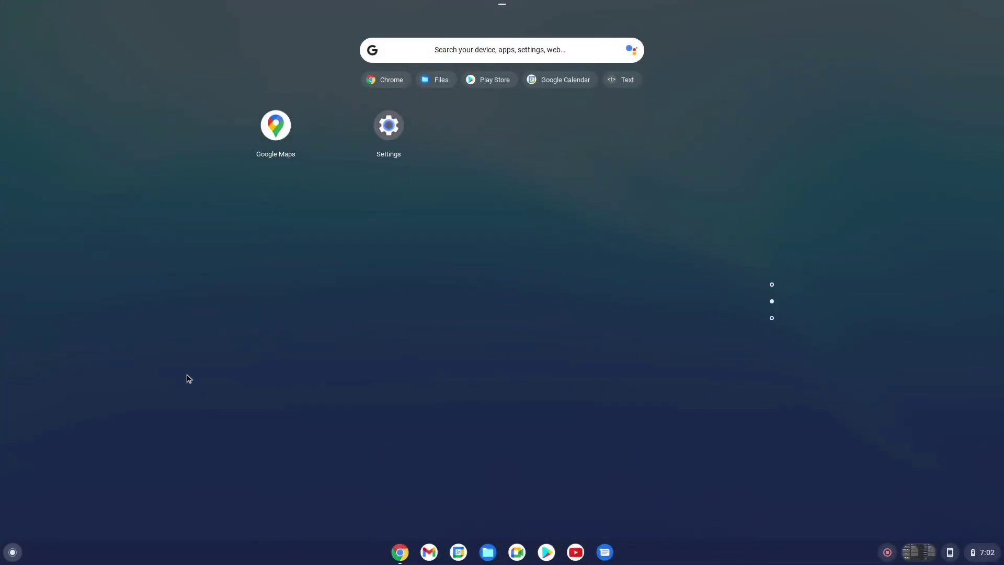
scroll(189, 379, "up", 5)
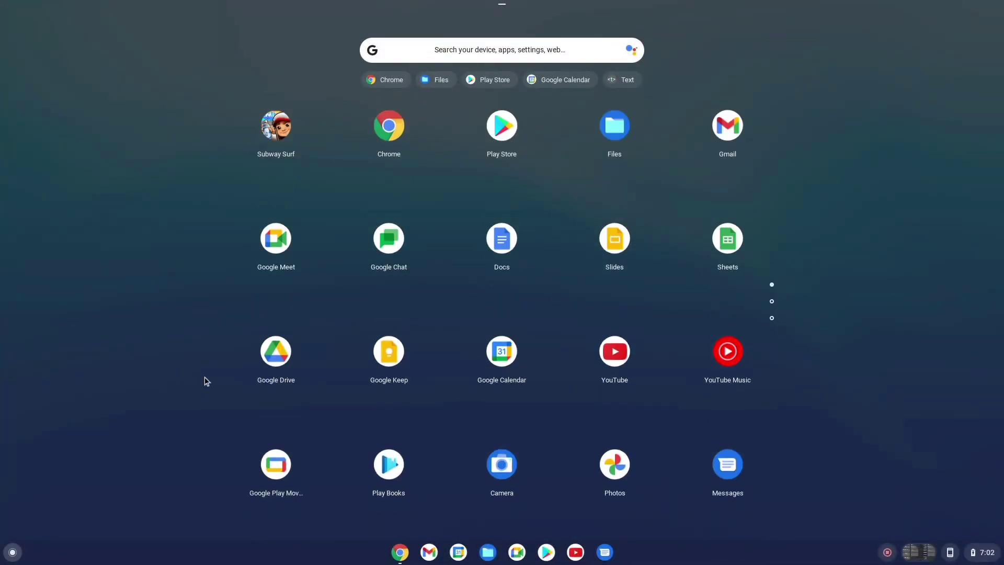
left_click(631, 49)
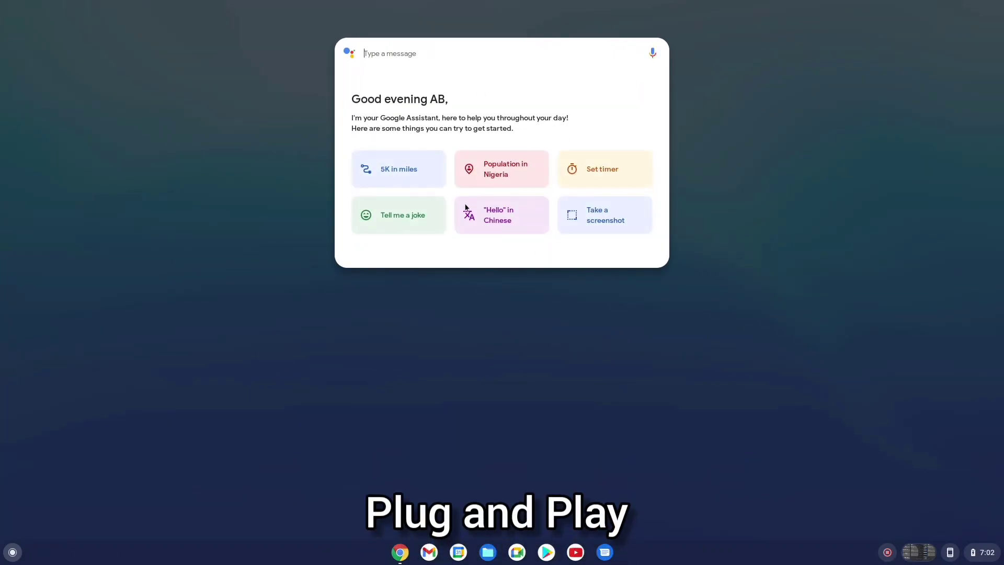
left_click(253, 189)
scroll(502, 224, "down", 3)
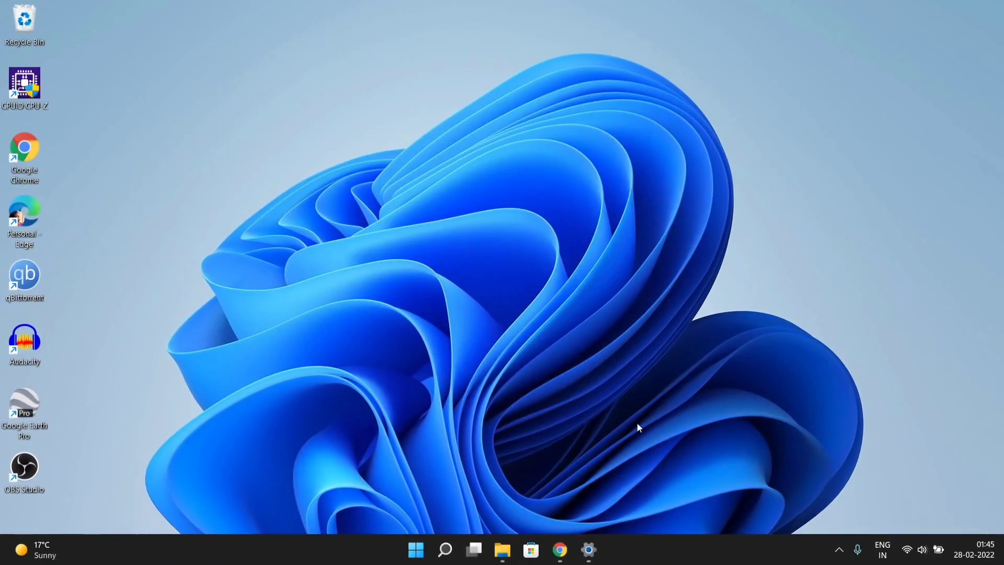
right_click(416, 549)
left_click(425, 373)
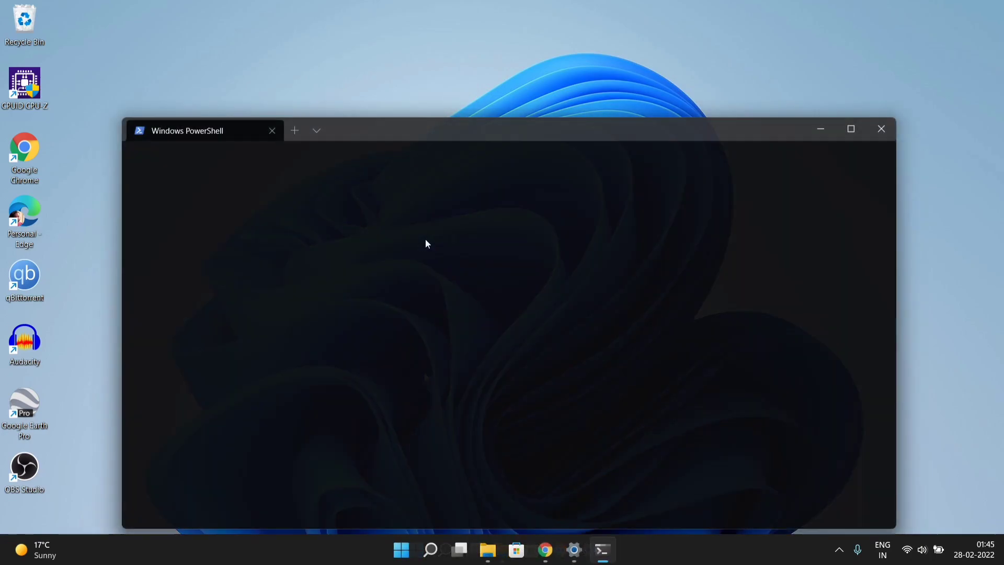
left_click_drag(431, 137, 443, 99)
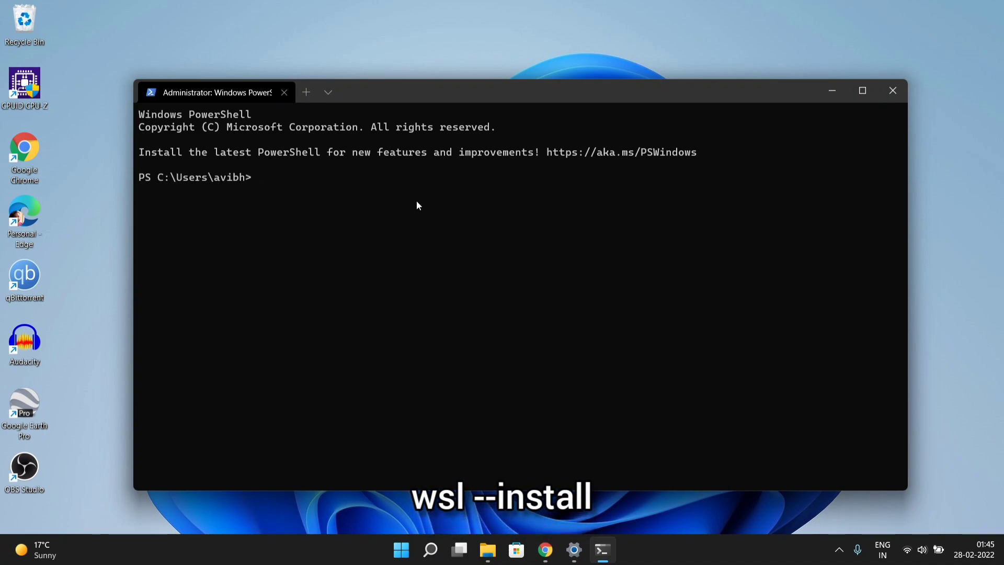
type("wsl --install")
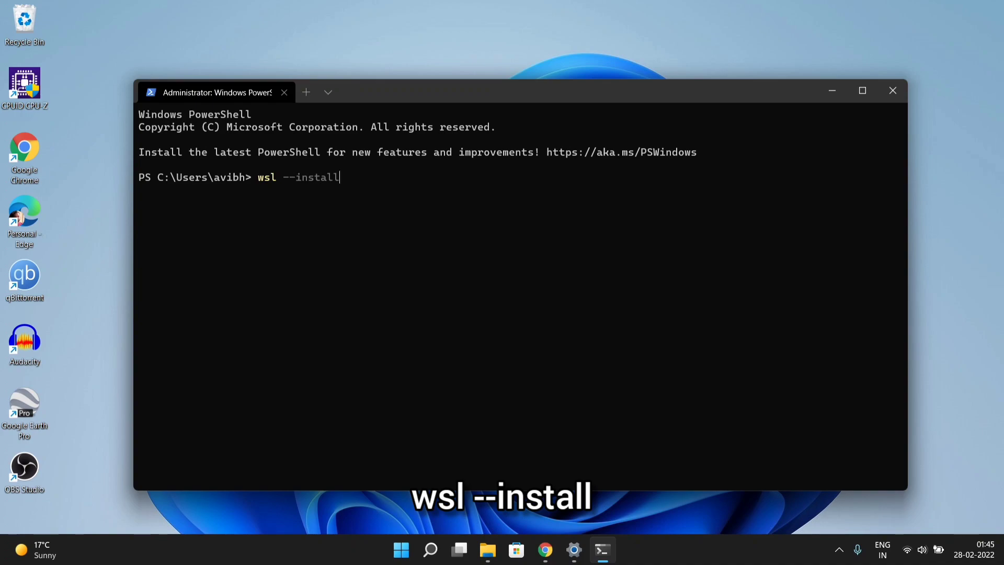
Run wsl --install to install Virtual Machine Platform, Windows Subsystem for Linux and the WSL Kernel.
key("Return")
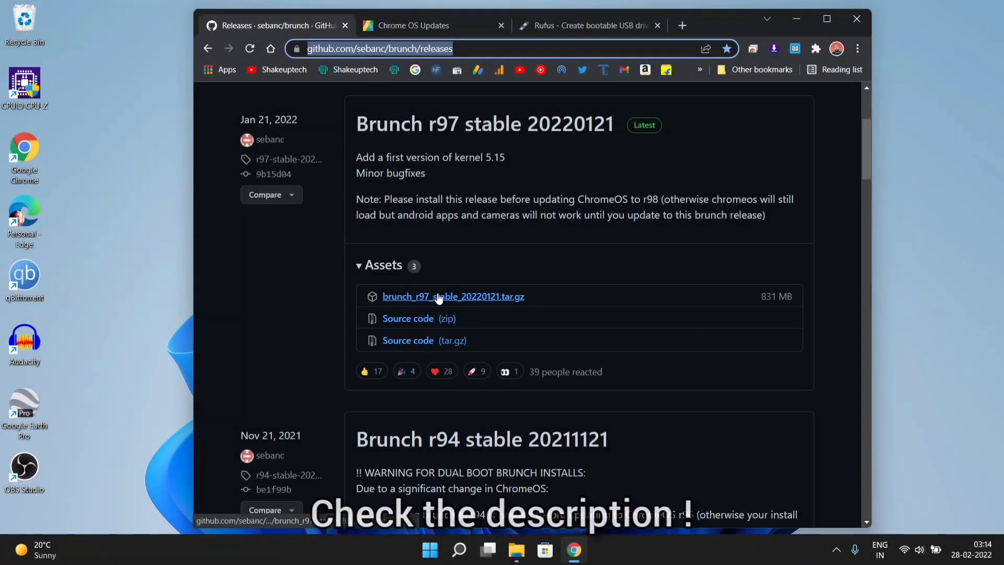
Download brunch_r97_stable_20220121.tar.gz and show the rammus board's recovery image versions on Chrome OS Updates.
left_click(438, 297)
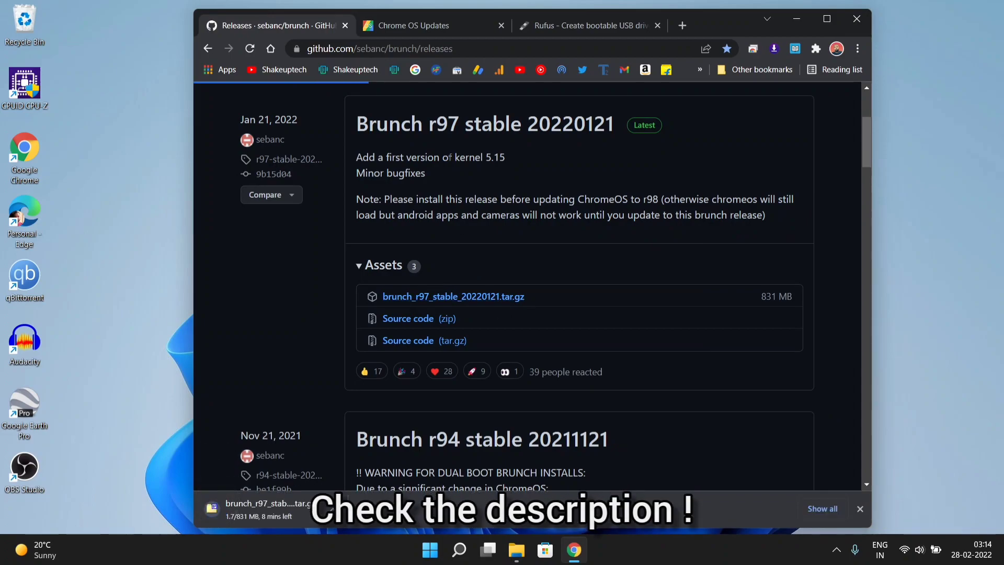
left_click(414, 29)
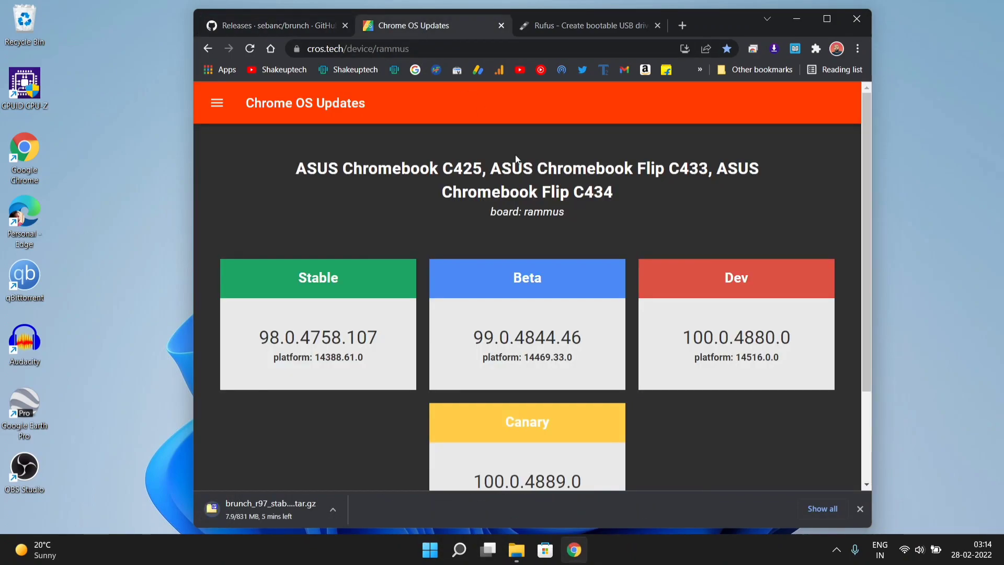
scroll(497, 274, "down", 2)
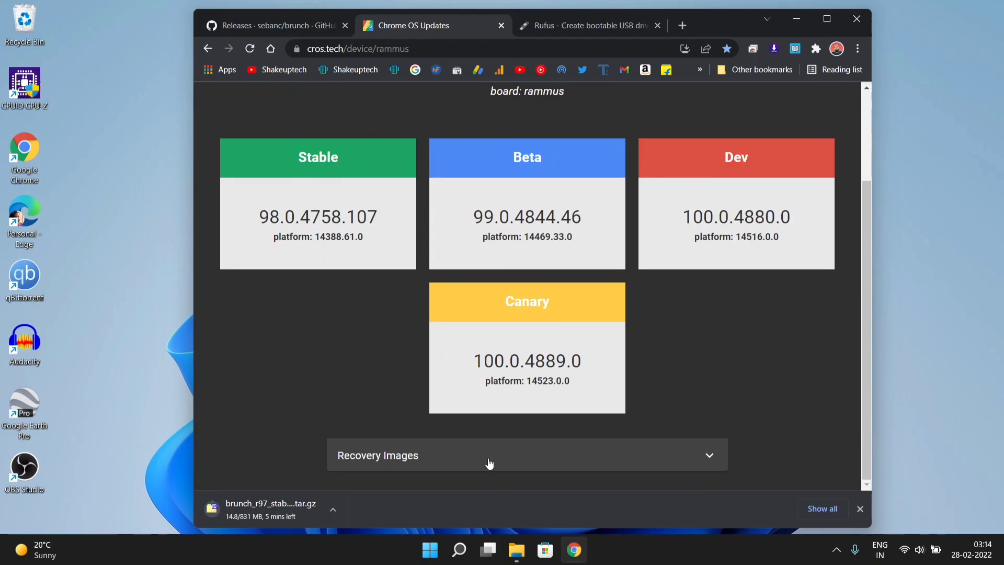
left_click(488, 461)
scroll(489, 463, "down", 1)
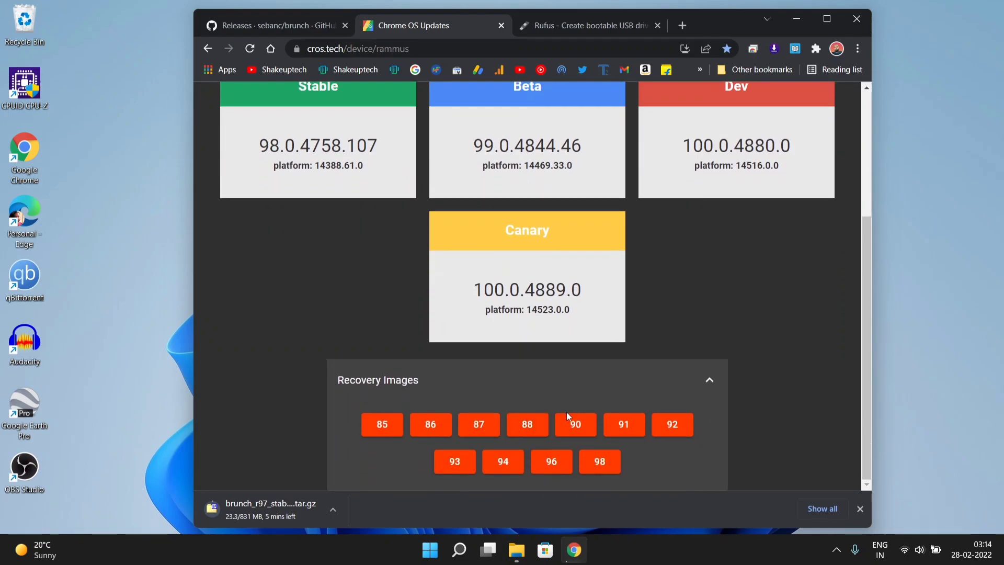
scroll(567, 412, "up", 3)
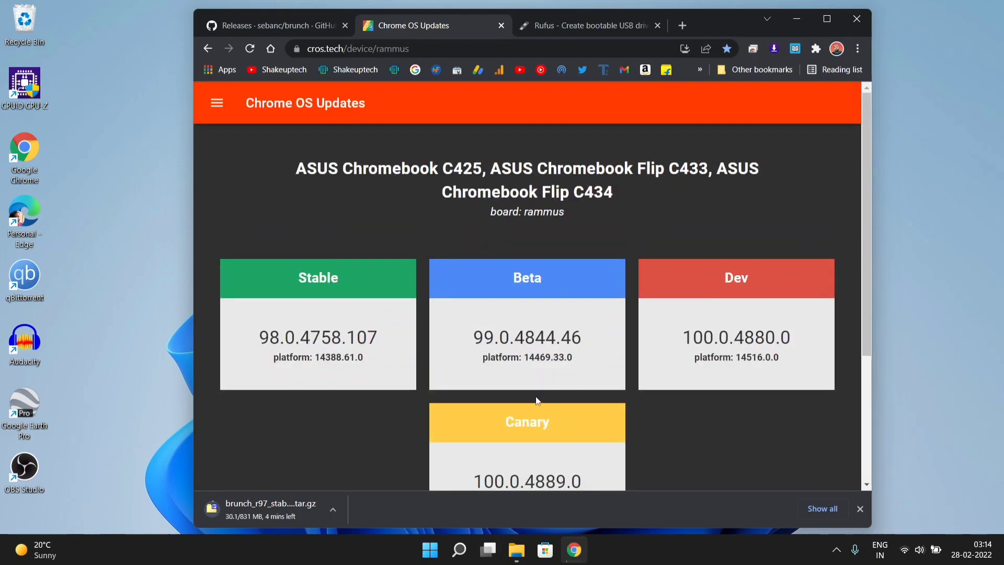
Search cros.tech for 'zork' and open the zork board's details page.
left_click(217, 104)
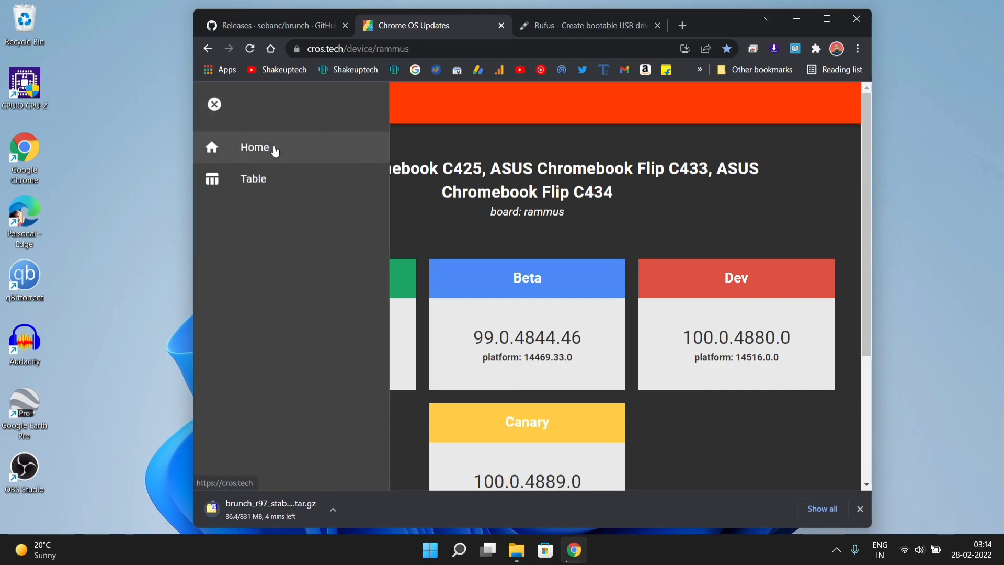
left_click(274, 151)
left_click(450, 314)
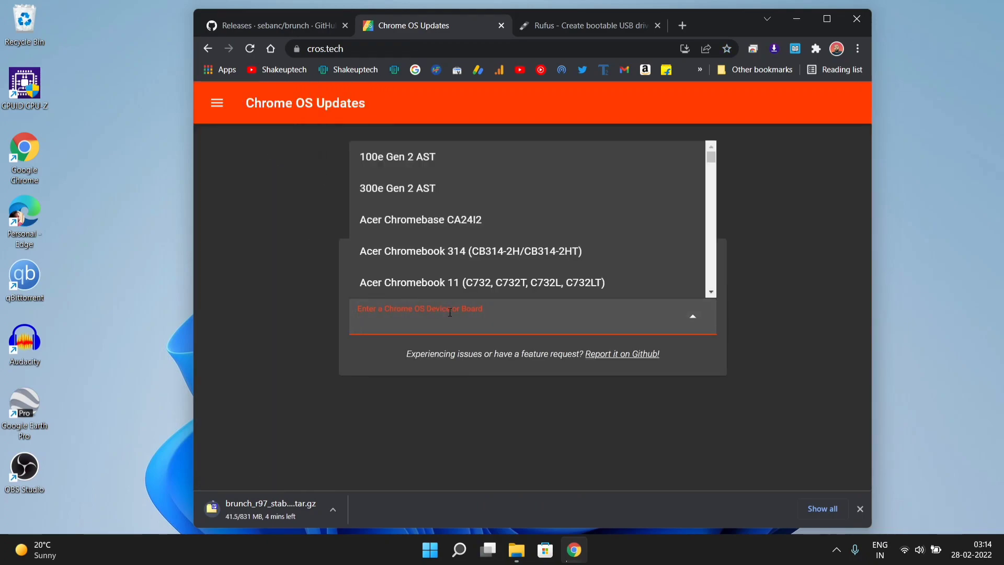
type("zork")
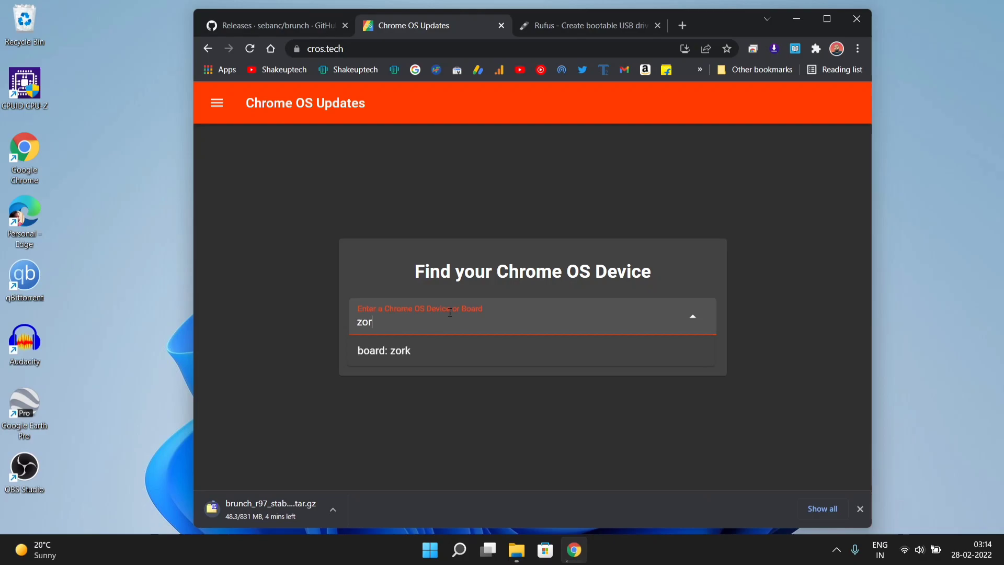
left_click(449, 355)
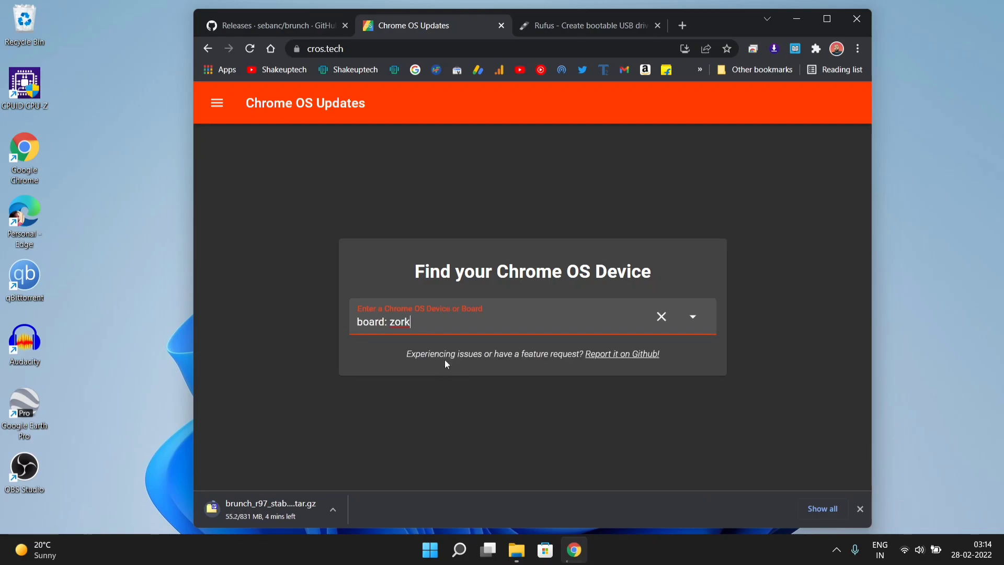
Download the zork version 98 recovery image (chromeos_14388.61.0 zip, 1.6 GB).
scroll(467, 362, "down", 2)
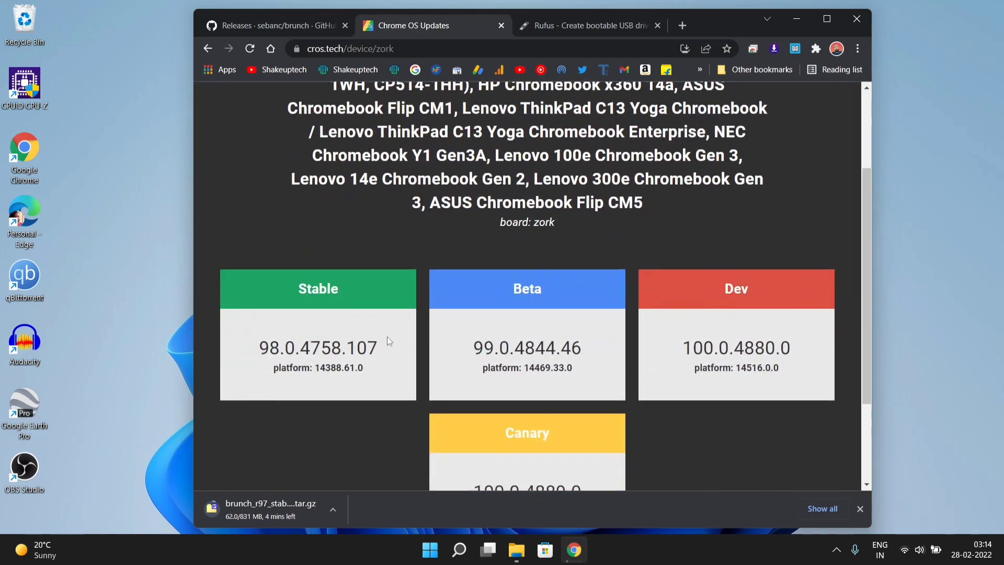
scroll(399, 341, "down", 2)
left_click(432, 456)
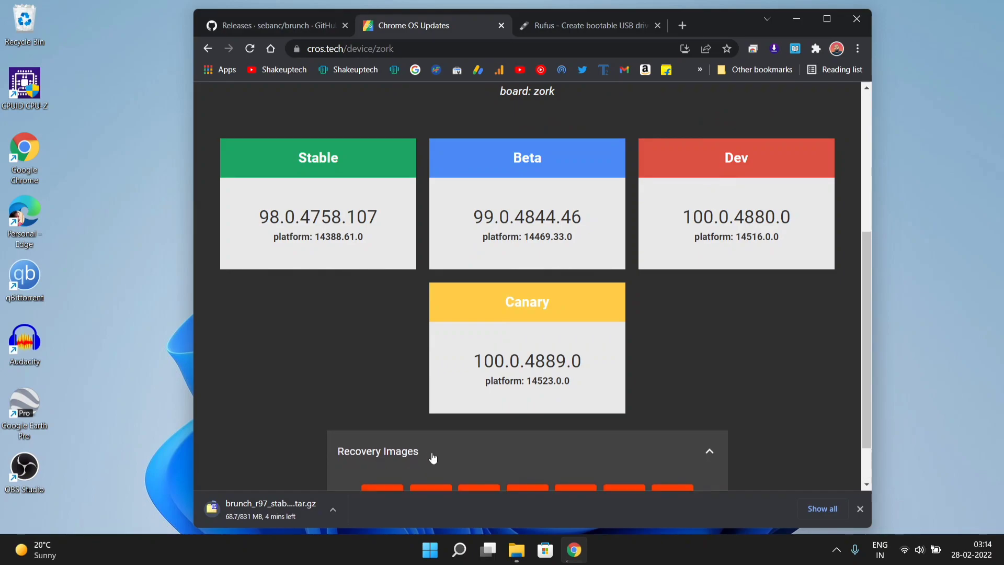
scroll(442, 444, "down", 1)
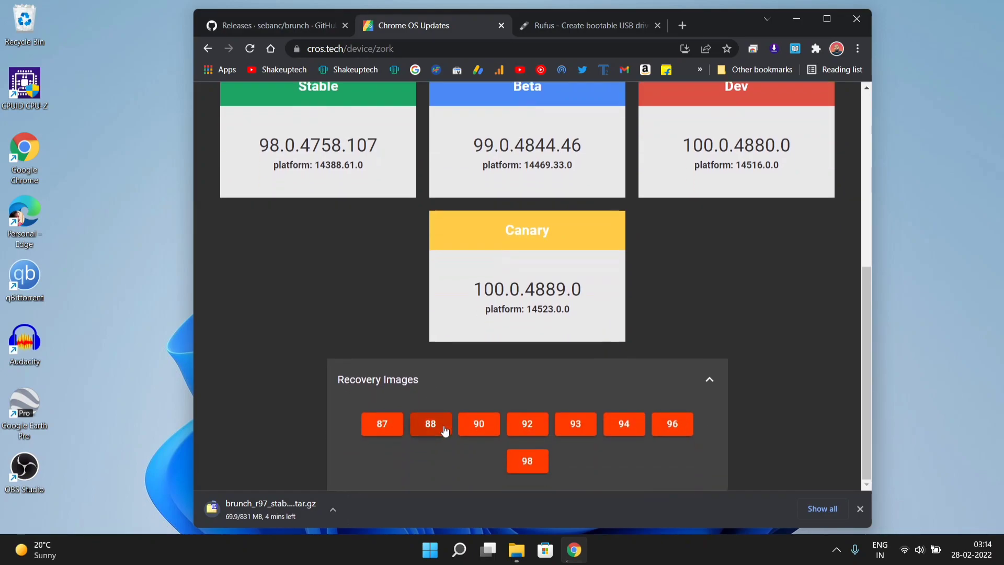
left_click(532, 465)
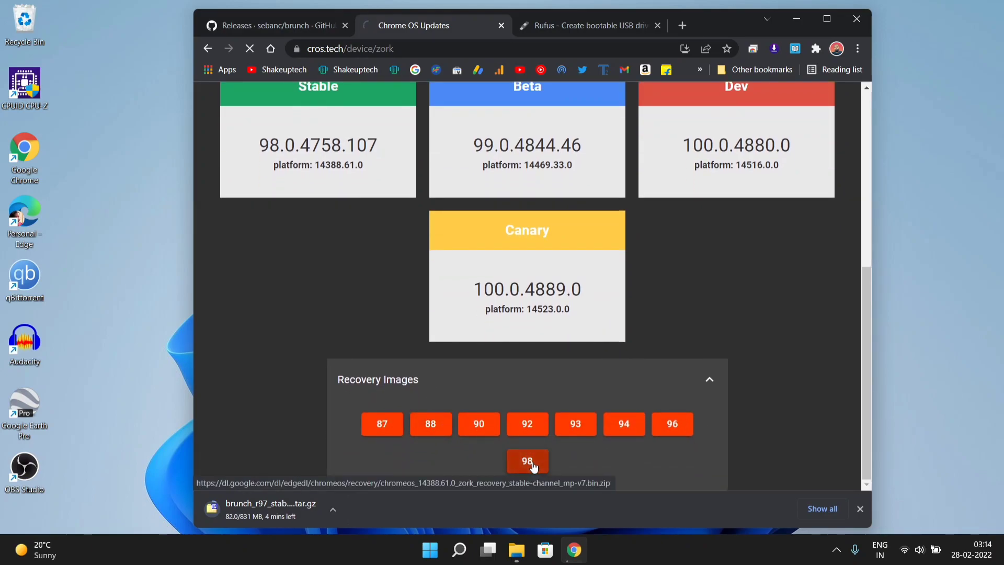
scroll(529, 403, "up", 6)
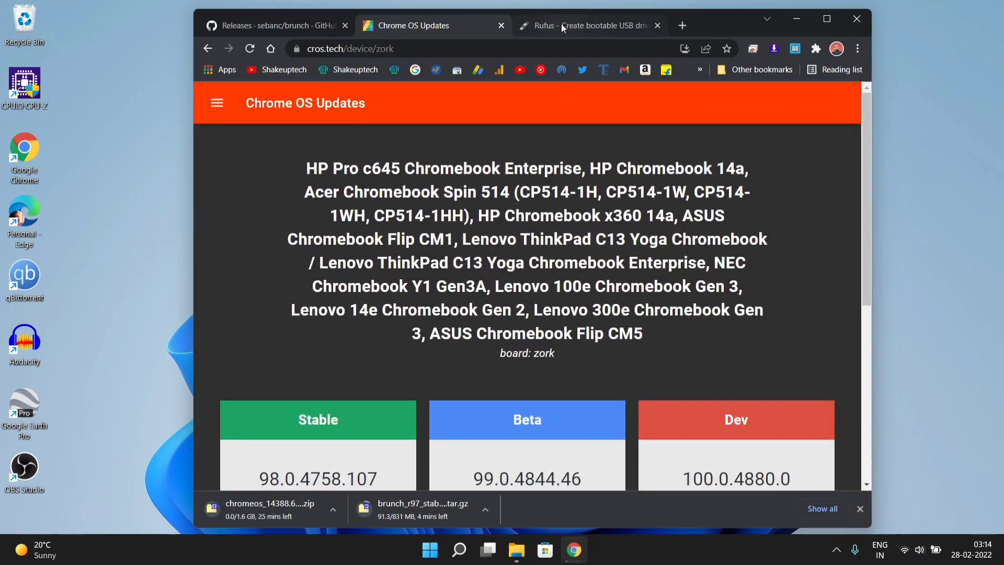
Download rufus-3.17.exe from rufus.ie, closing the ad that pops up.
left_click(560, 24)
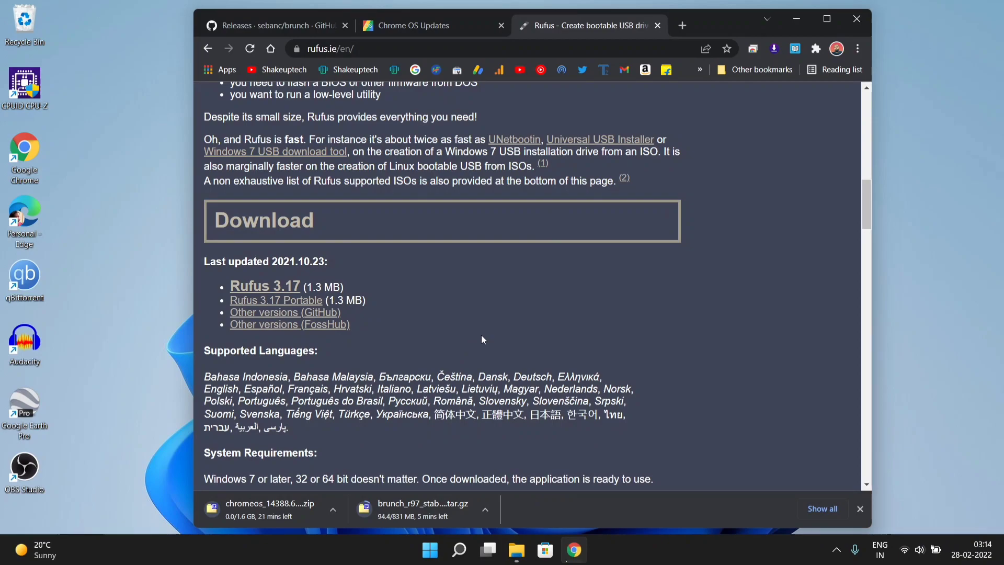
left_click(280, 292)
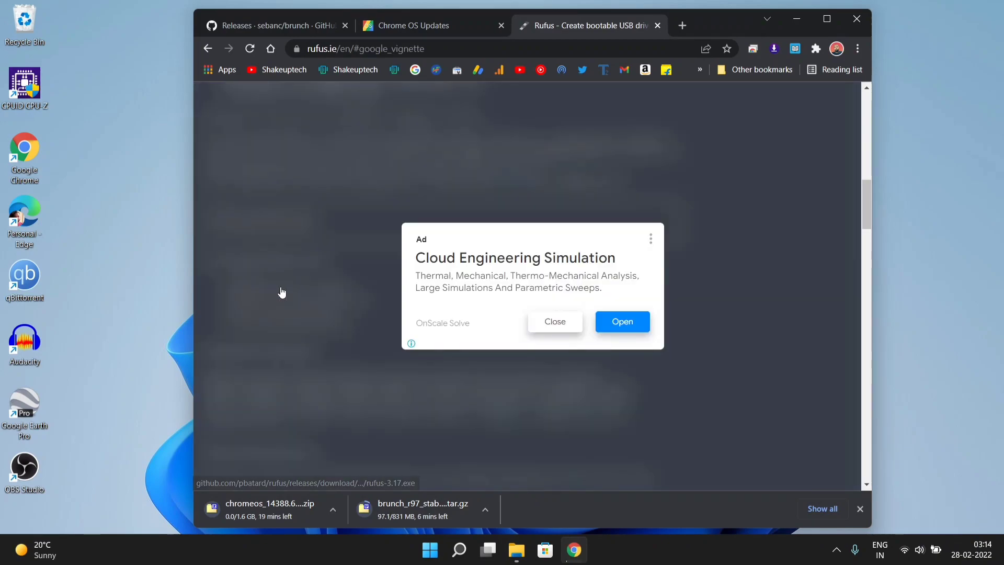
left_click(552, 322)
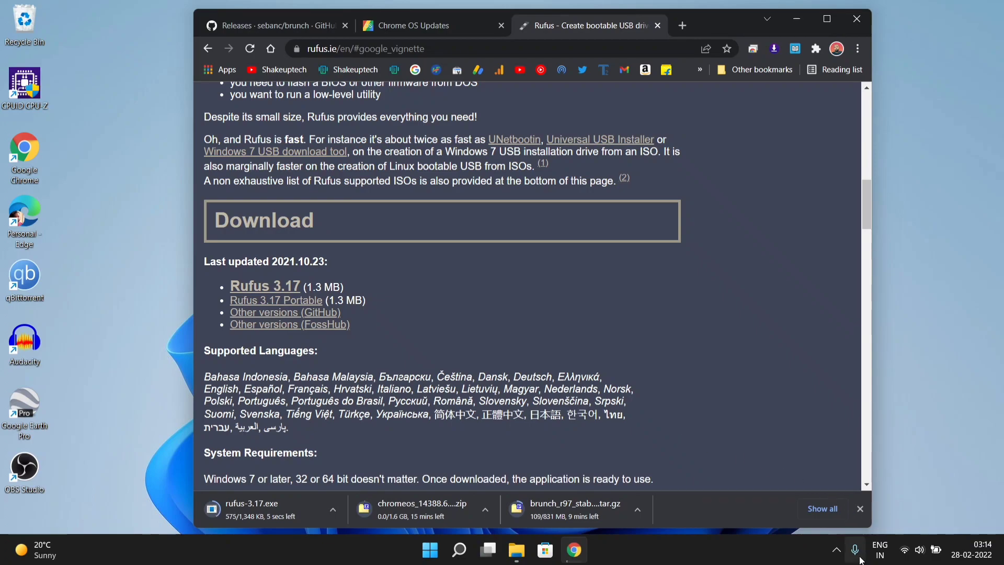
left_click(837, 550)
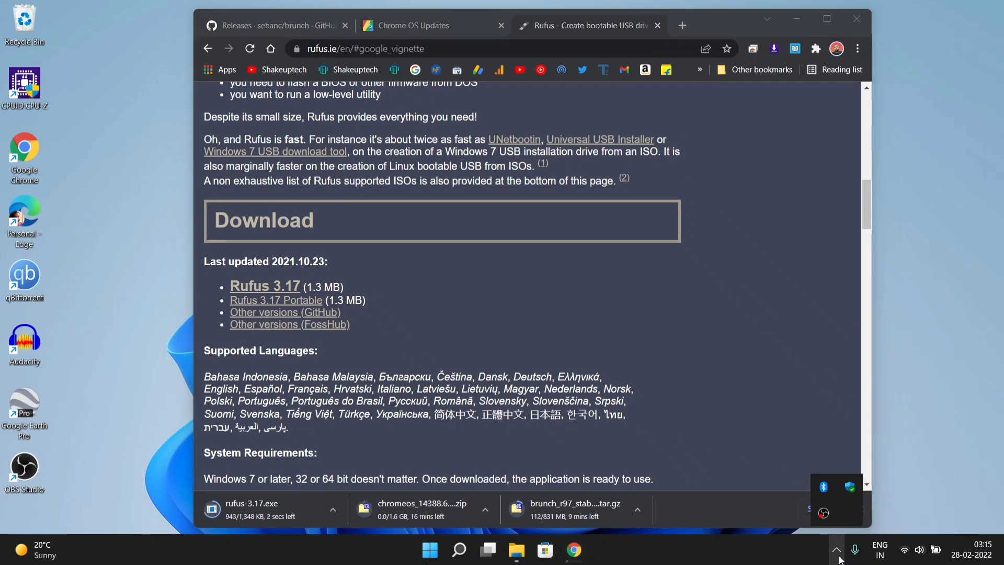
Open Downloads\ChromeOS in File Explorer and copy the folder's address as text.
right_click(824, 513)
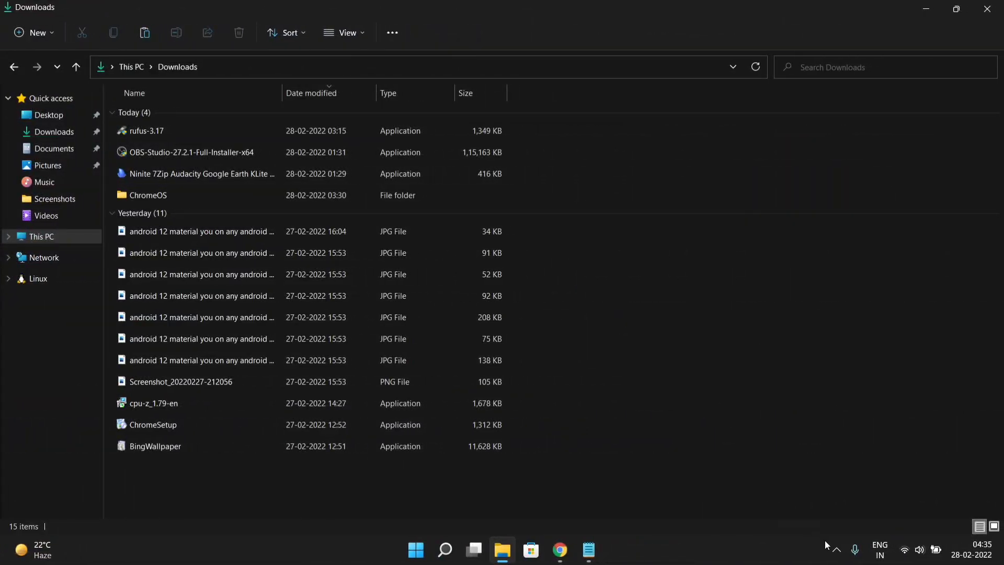
left_click(837, 550)
left_click(837, 550)
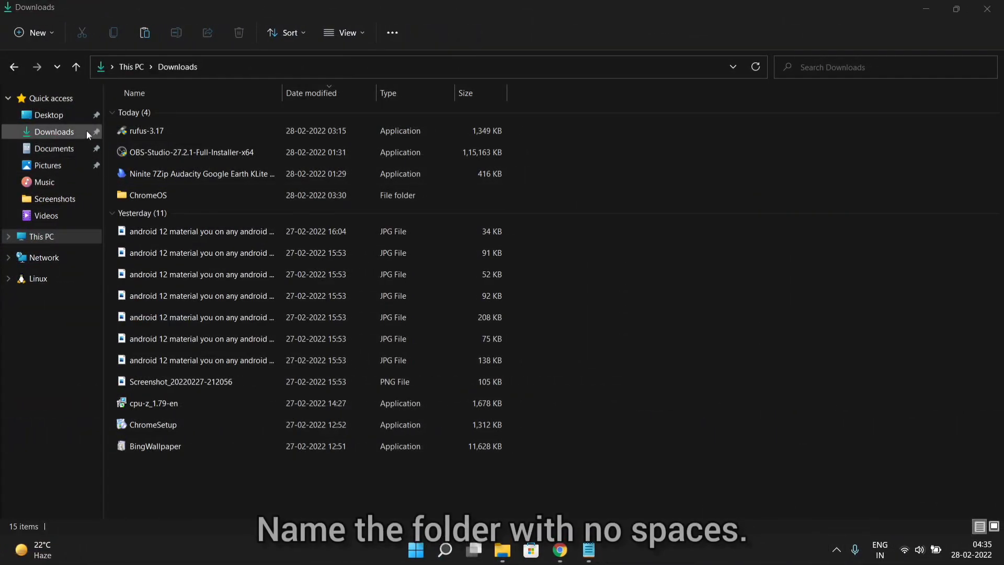
double_click(176, 195)
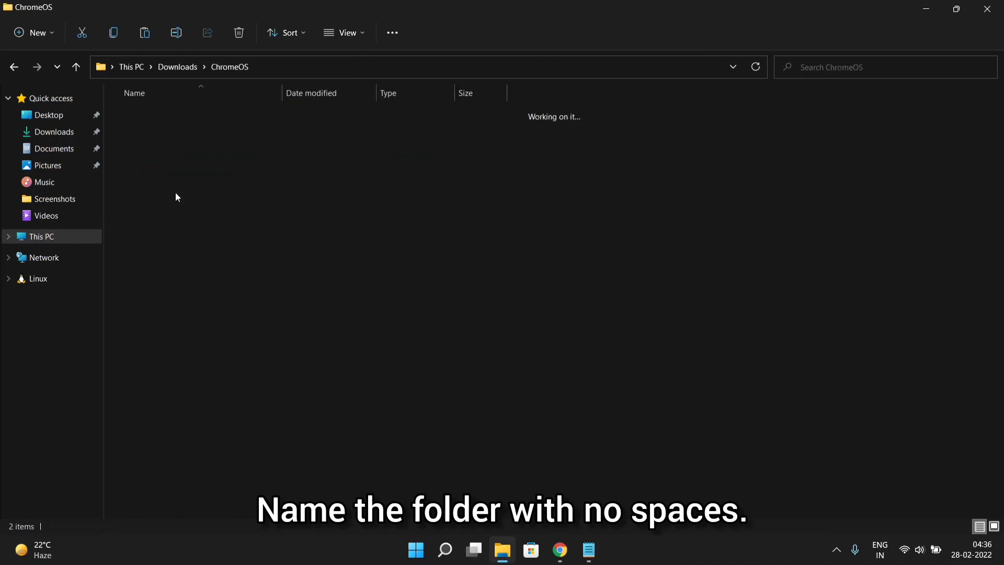
left_click_drag(178, 201, 178, 117)
left_click(224, 215)
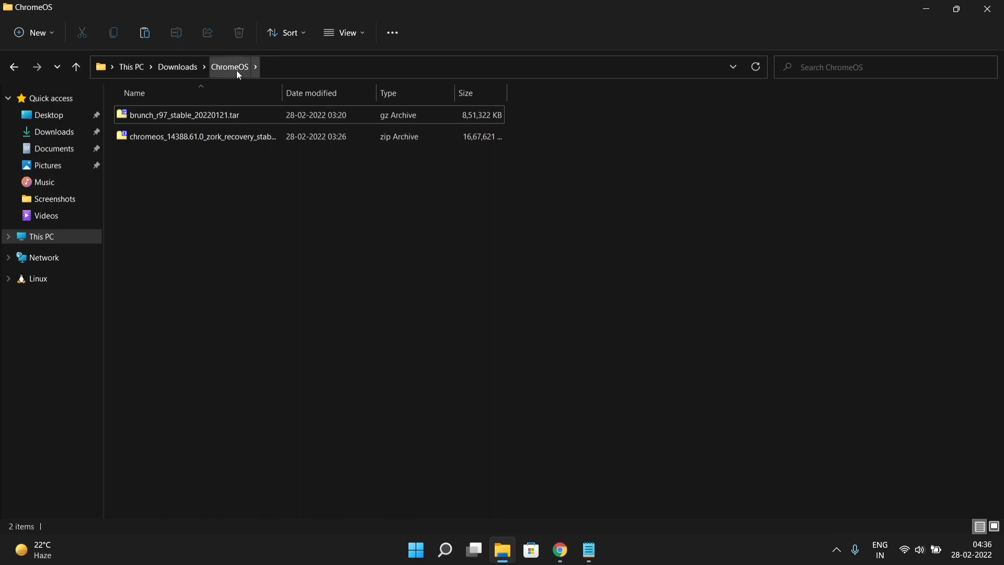
right_click(239, 72)
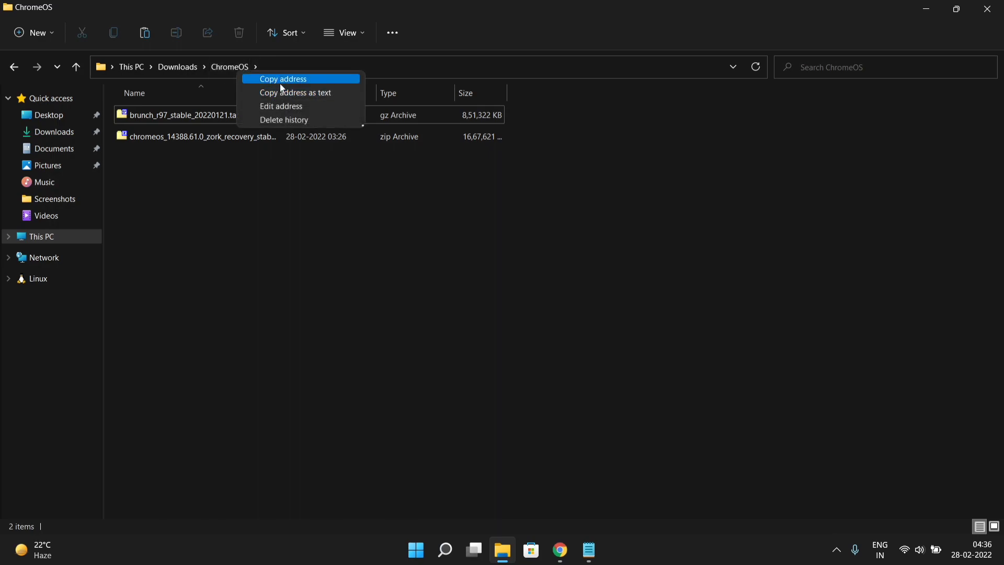
left_click(287, 97)
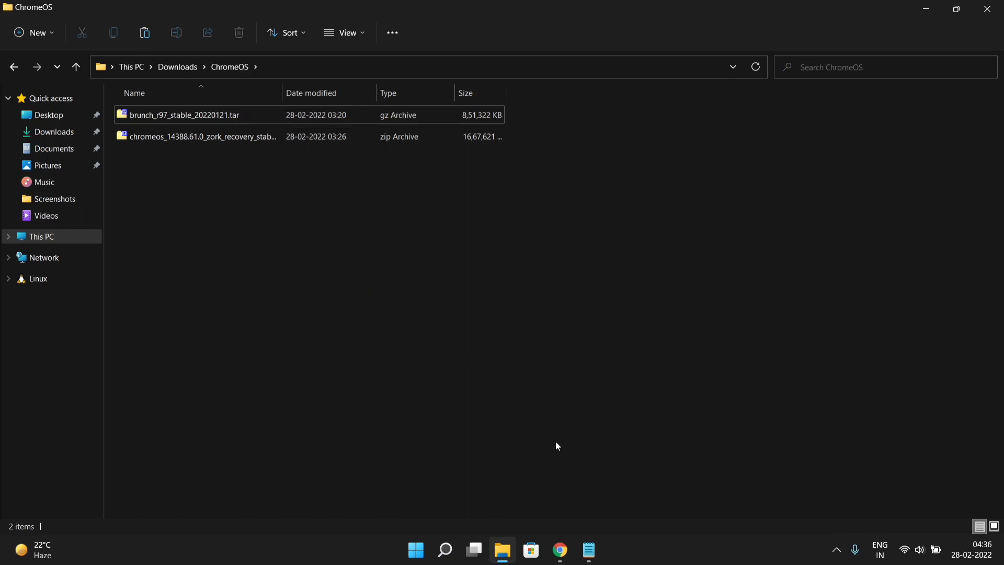
Bring up the Notepad note and select the Windows path and its Linux-style /c/ version.
left_click(589, 549)
left_click(360, 166)
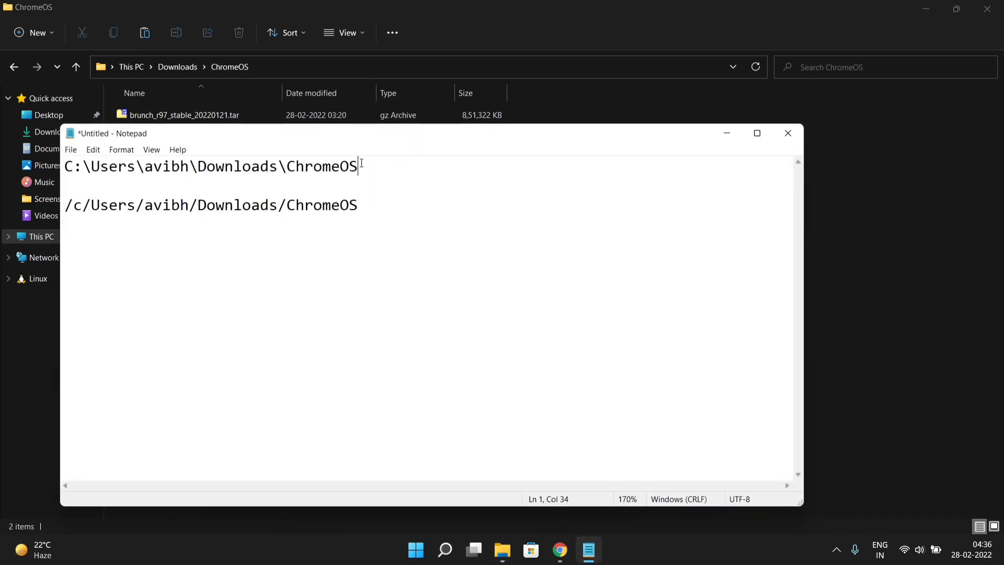
left_click_drag(362, 166, 64, 167)
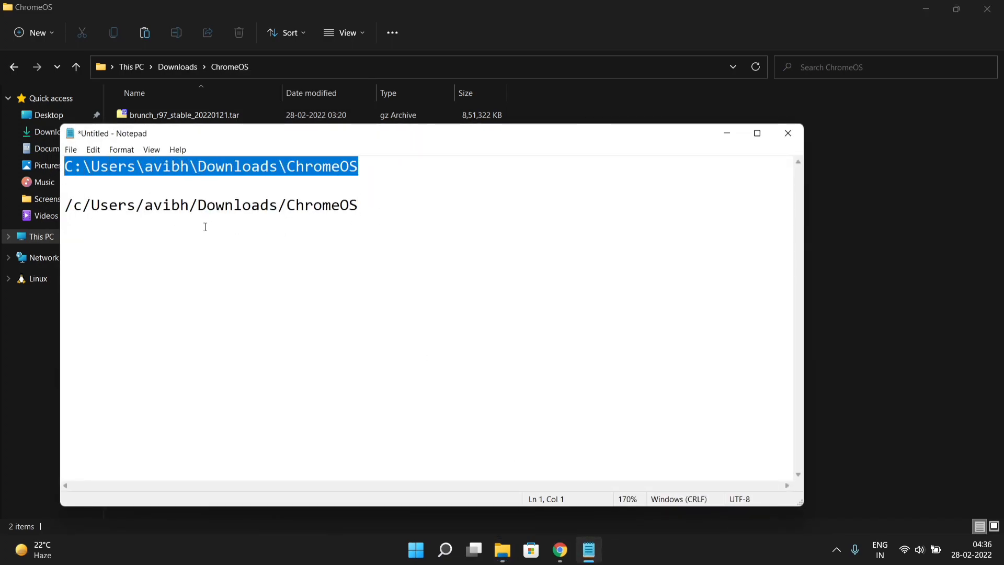
left_click(361, 204)
left_click_drag(361, 205, 66, 205)
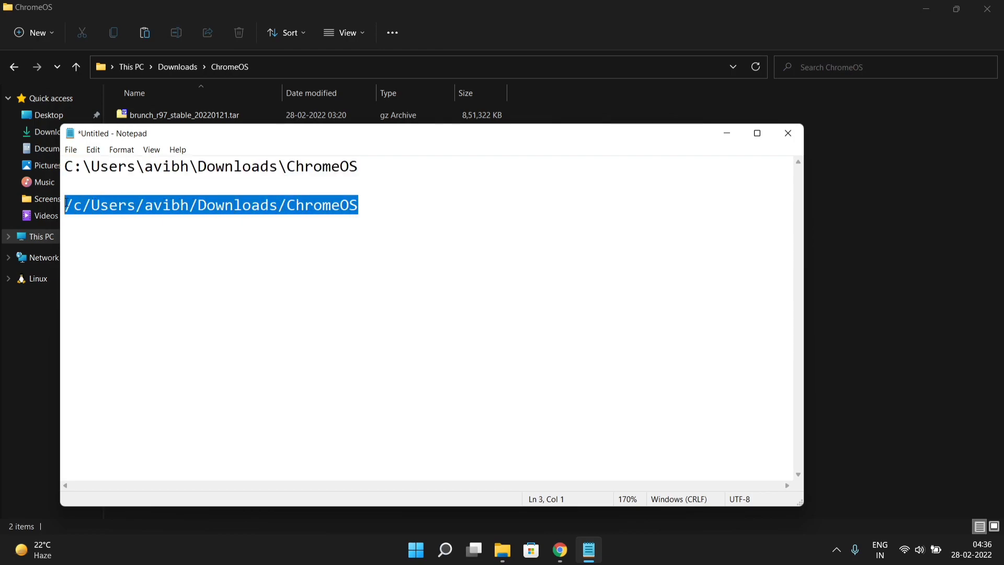
left_click(214, 260)
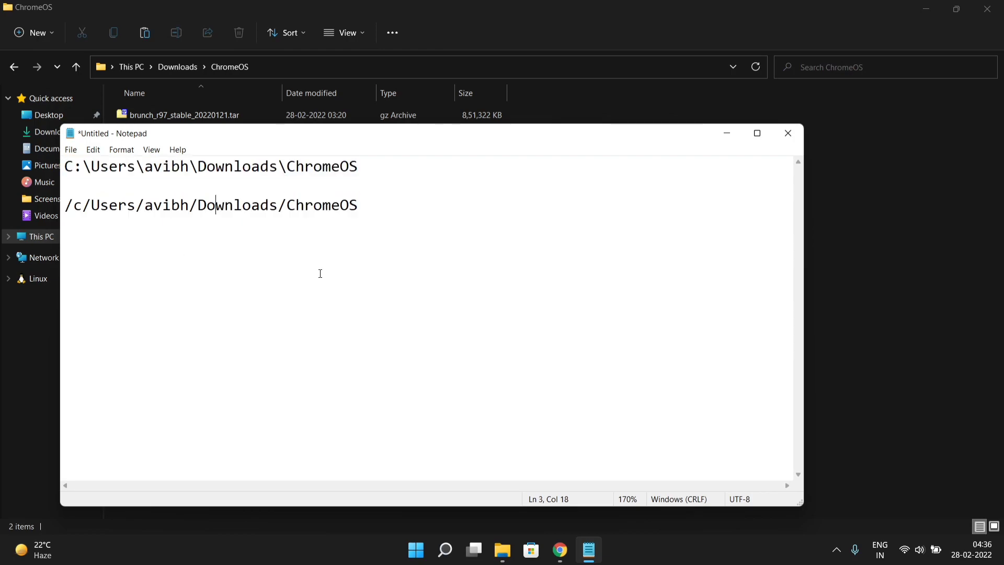
Search the Start menu for 'ubun' and launch the Ubuntu app.
left_click(727, 133)
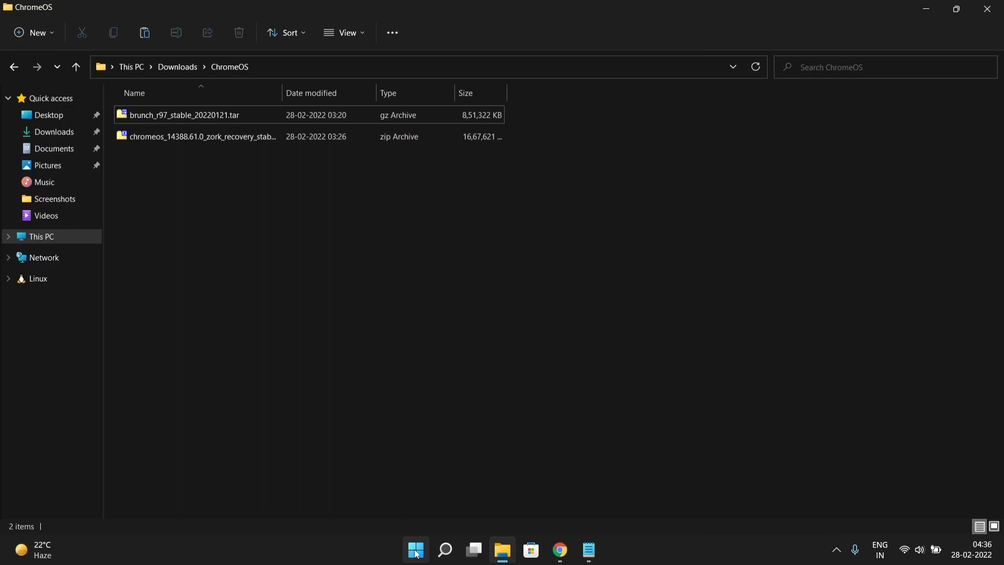
right_click(414, 549)
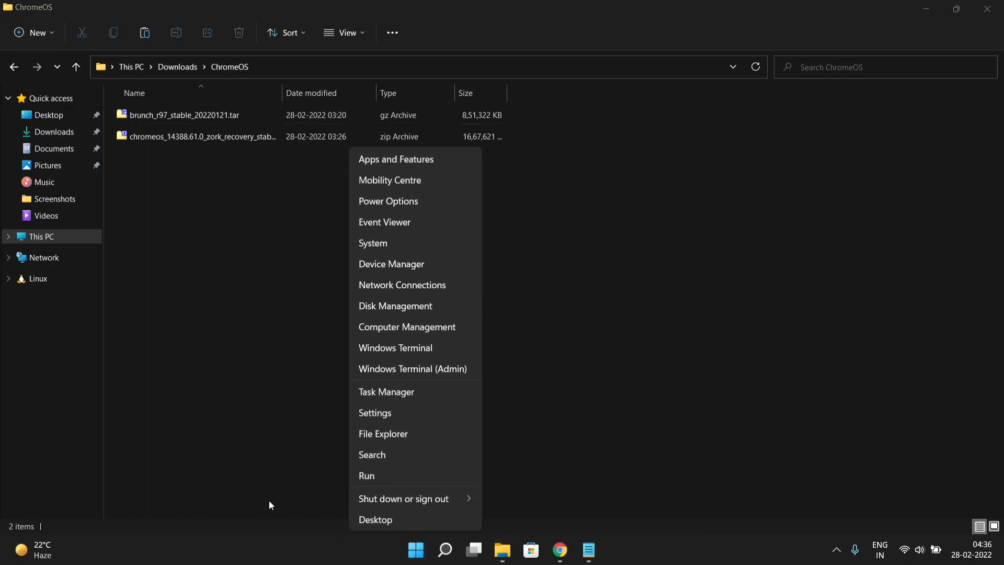
left_click(270, 505)
left_click(416, 549)
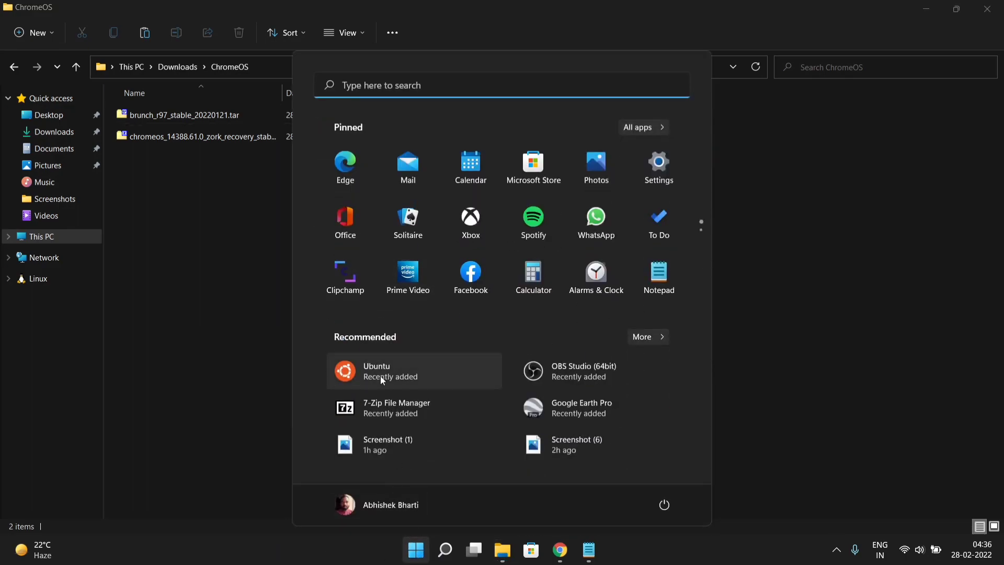
left_click(389, 92)
type("ubun")
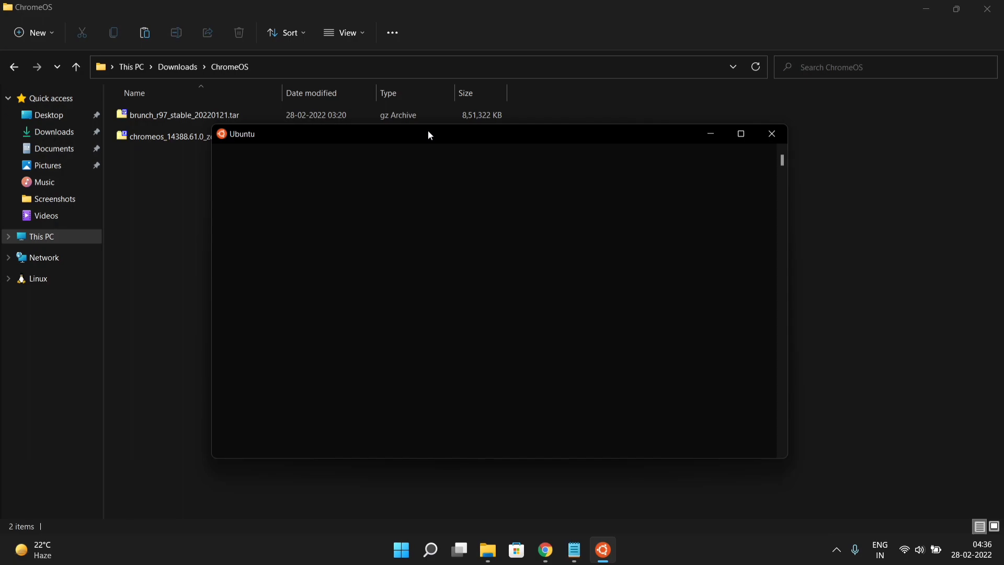
Add /mnt to the Notepad cd line, then paste and run it in the Ubuntu terminal.
left_click(574, 549)
type("/mnt/c/Users/avibh/Downloads/ChromeOS")
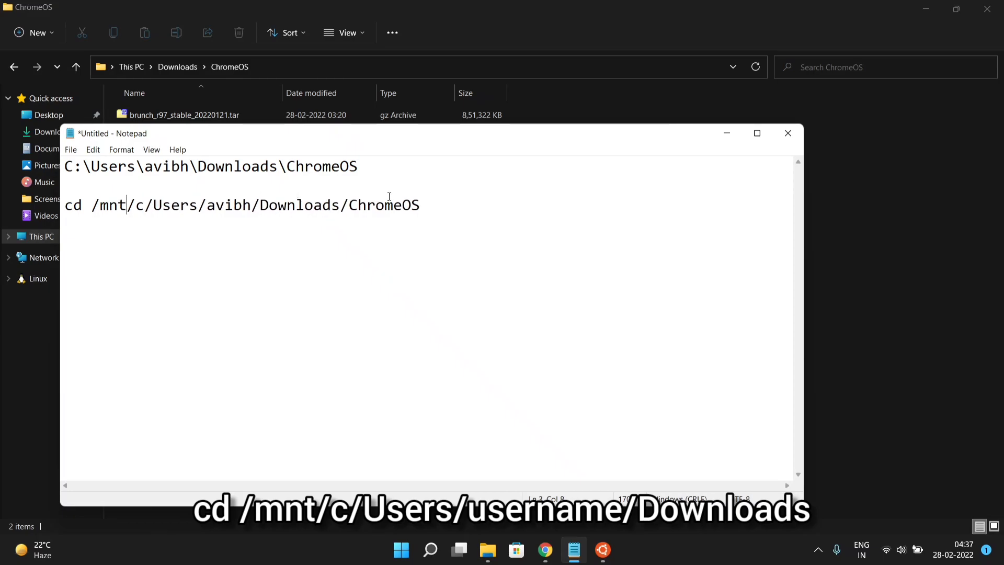
left_click_drag(421, 205, 64, 205)
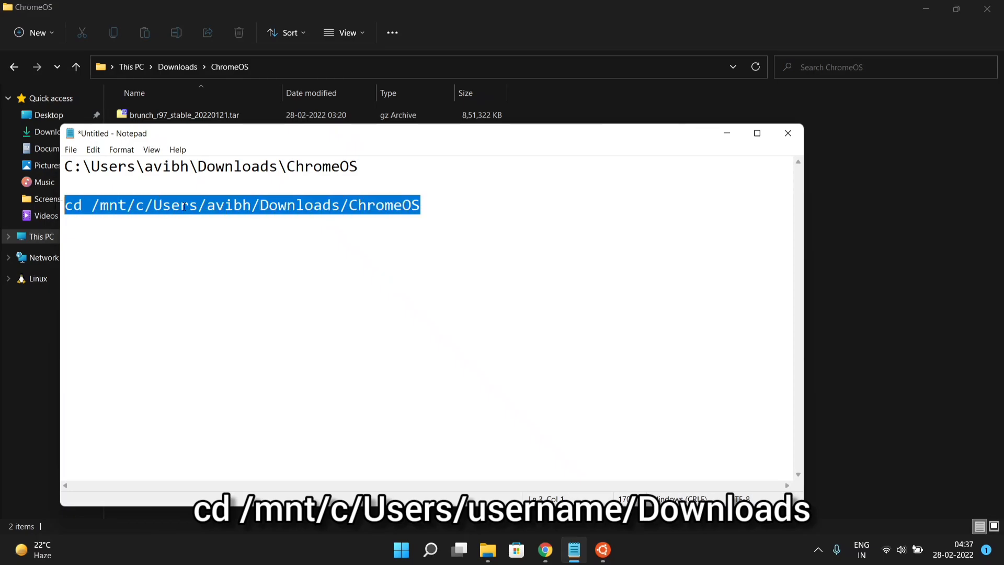
left_click(727, 133)
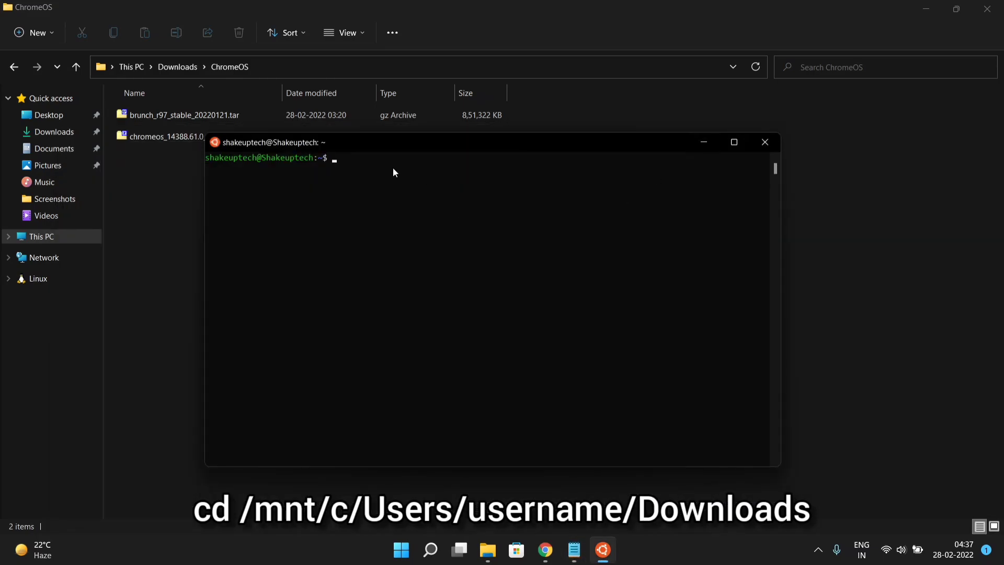
right_click(372, 158)
key("Return")
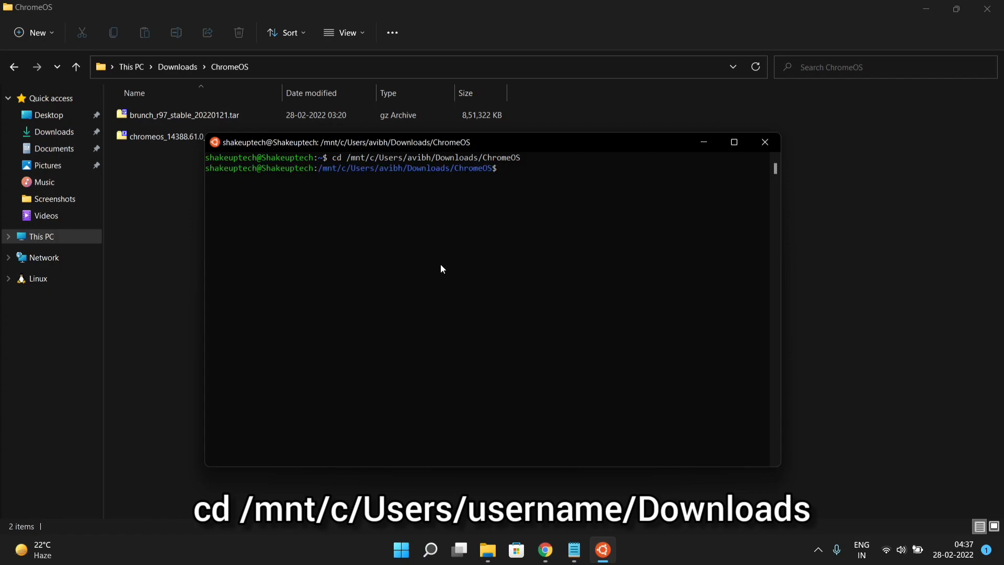
Run 'sudo apt update && sudo apt -y install cgpt tar unzip', then 'sudo apt install pv'.
left_click(818, 549)
left_click(514, 174)
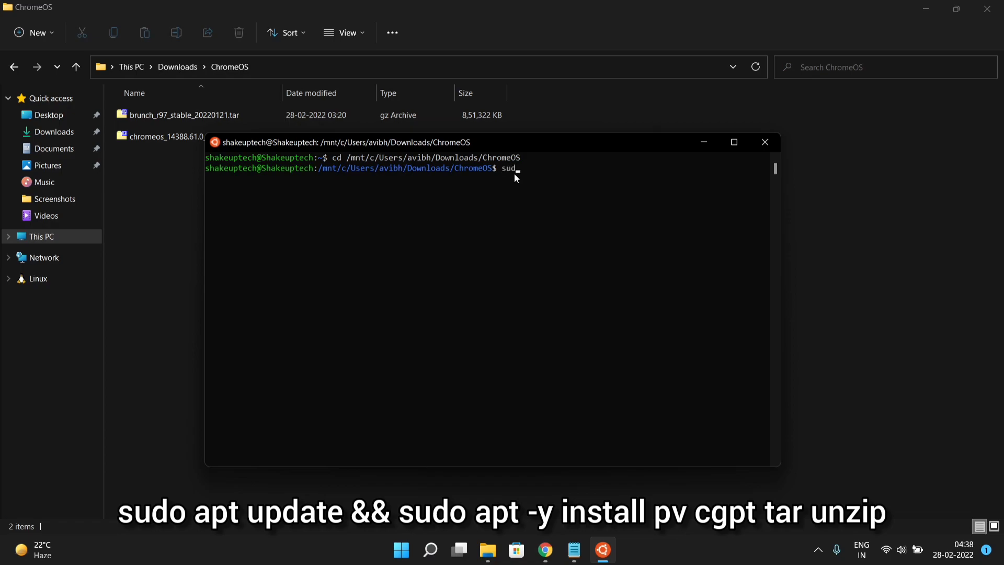
type("sudo apt update && sudo apt -y install cgp")
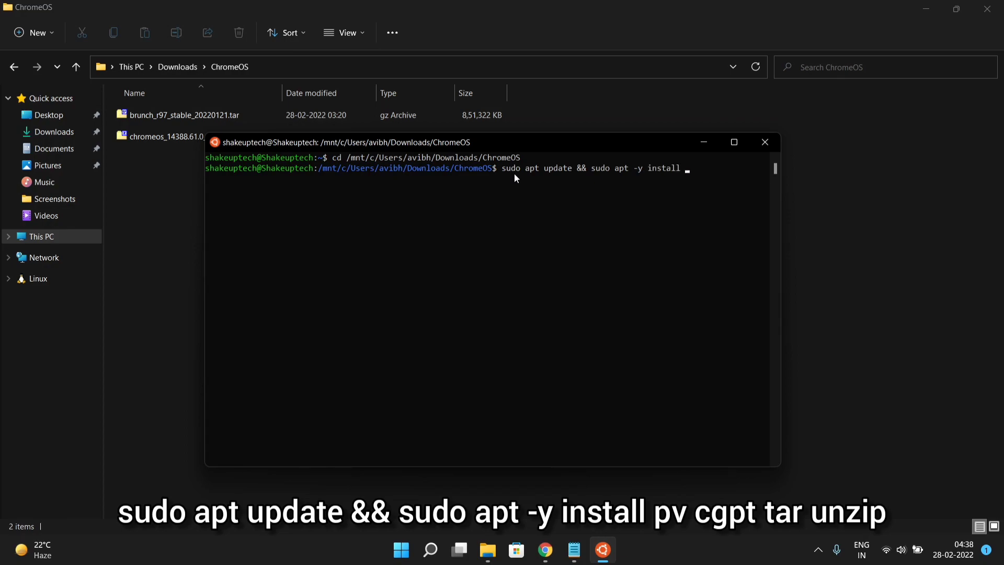
type("t tar unzip")
key("Return")
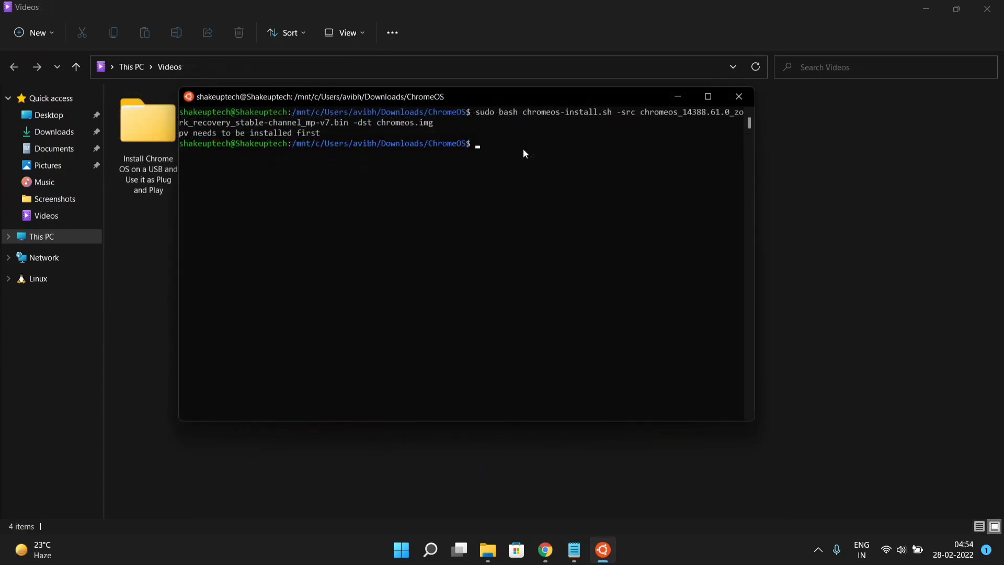
type("sudo apt install pv")
key("Return")
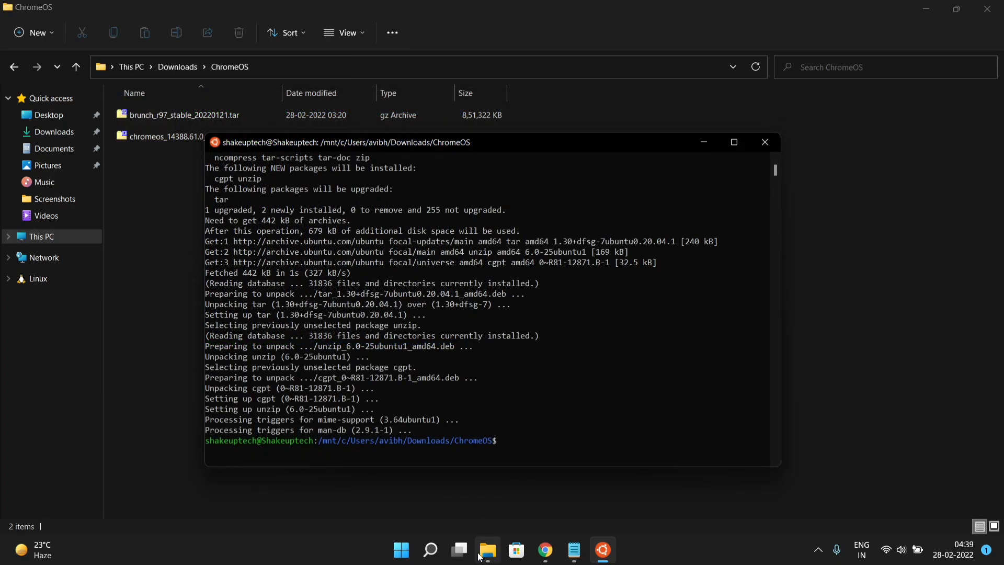
View the full name of brunch_r97_stable_20220121.tar, then minimize Explorer and raise the terminal.
left_click(488, 549)
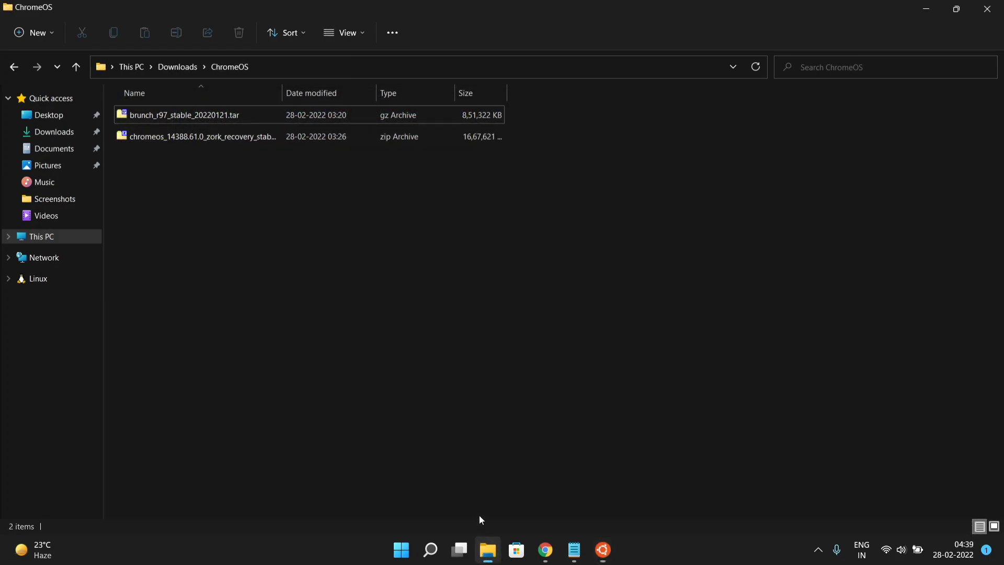
left_click(204, 115)
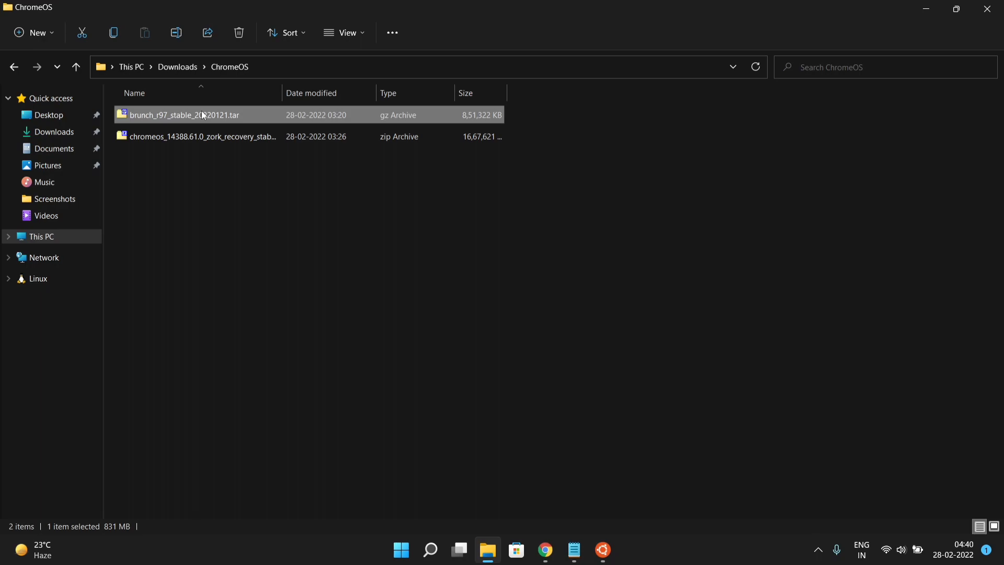
key("F2")
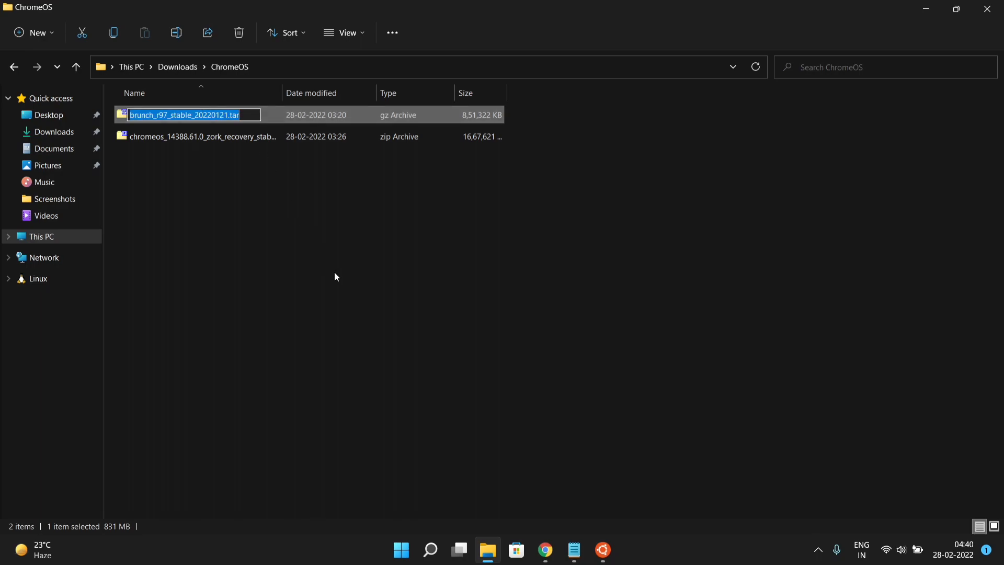
left_click(336, 277)
left_click(925, 9)
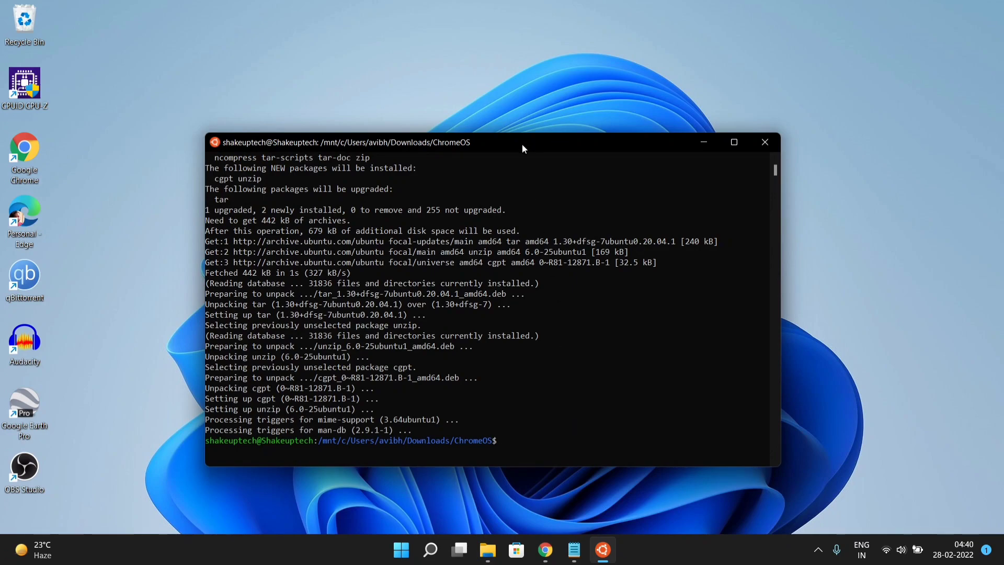
left_click_drag(522, 143, 512, 51)
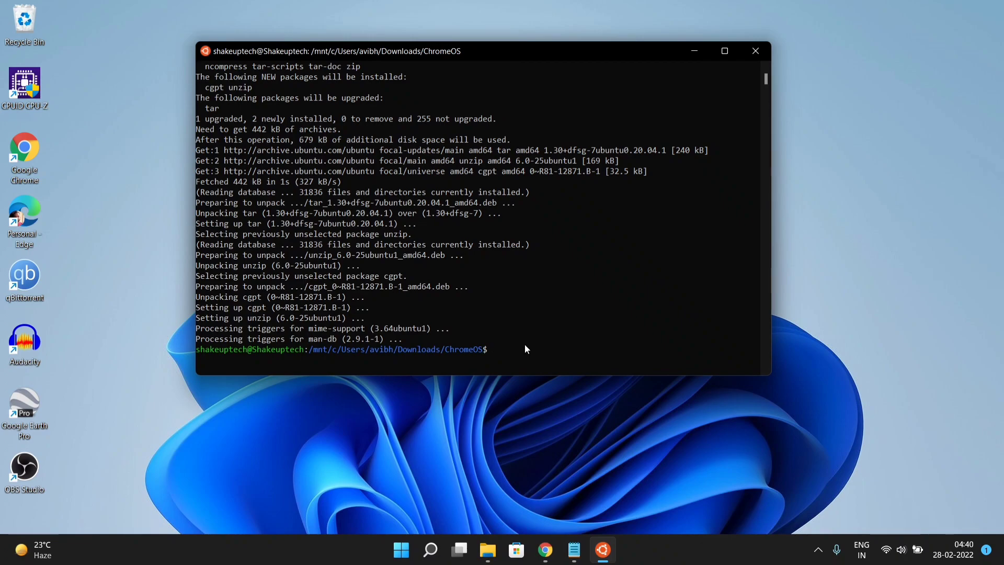
Clear the terminal and run tar zxvf on brunch_r97_stable_20220121.tar, which fails: no such file.
key("ctrl+l")
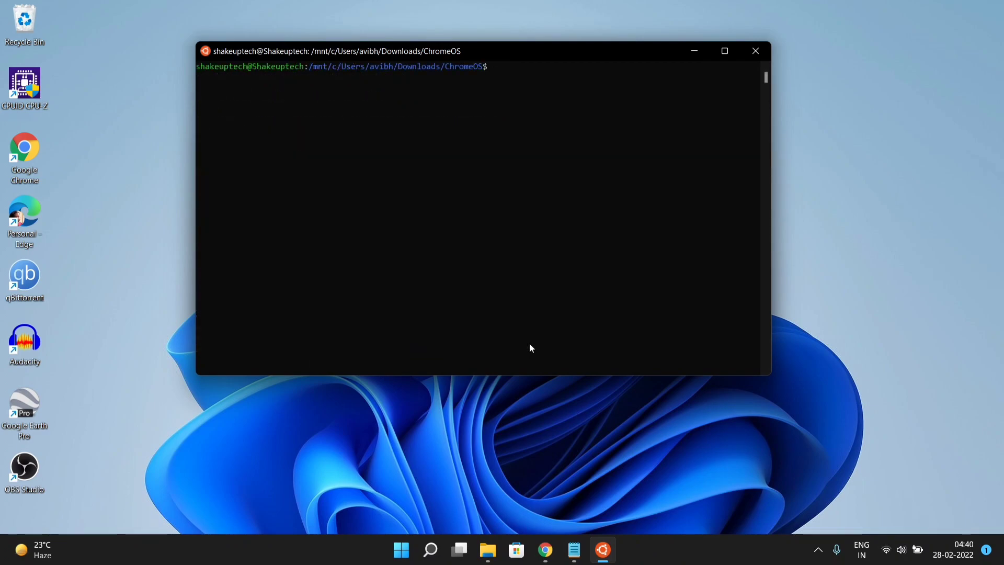
type("tar")
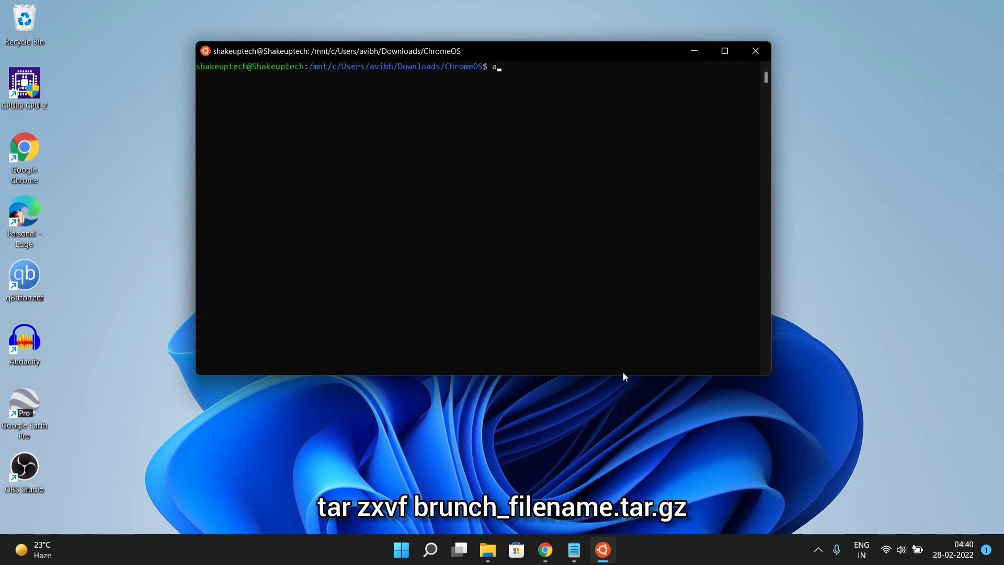
key("BackSpace")
key("BackSpace")
key("BackSpace")
type("tar zxvf b")
key("Tab")
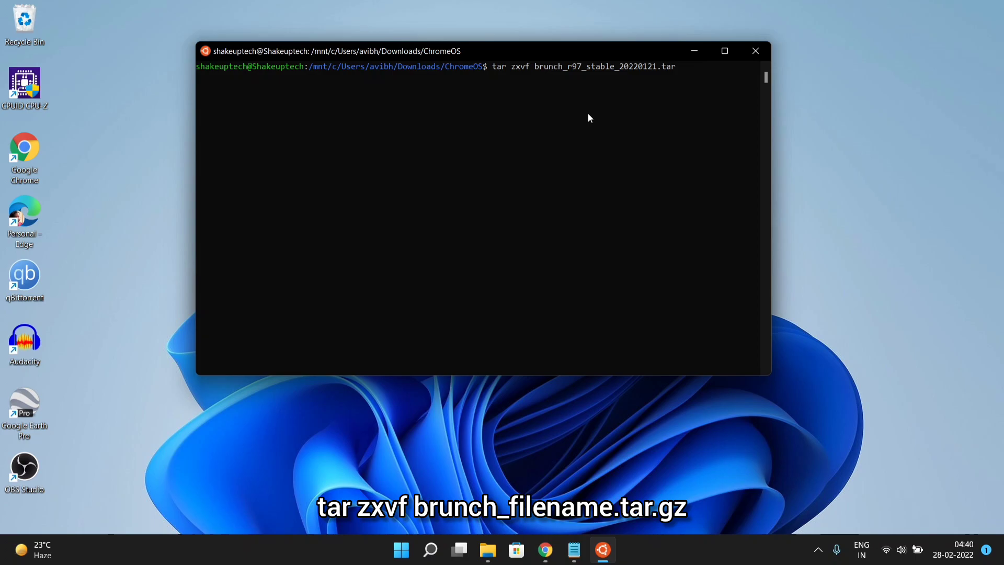
key("Return")
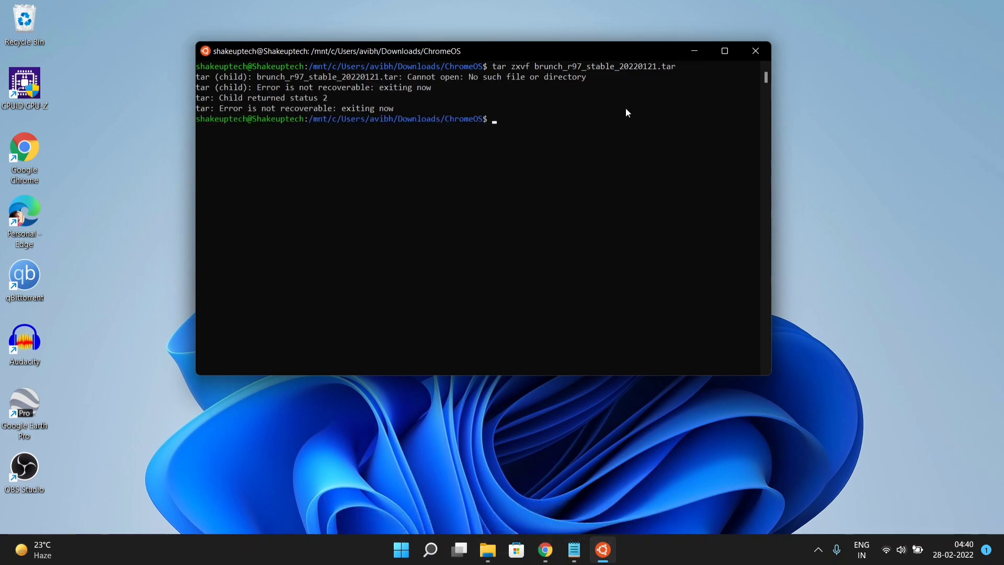
Turn on File name extensions in the ChromeOS folder's View > Show options.
key("alt+Tab")
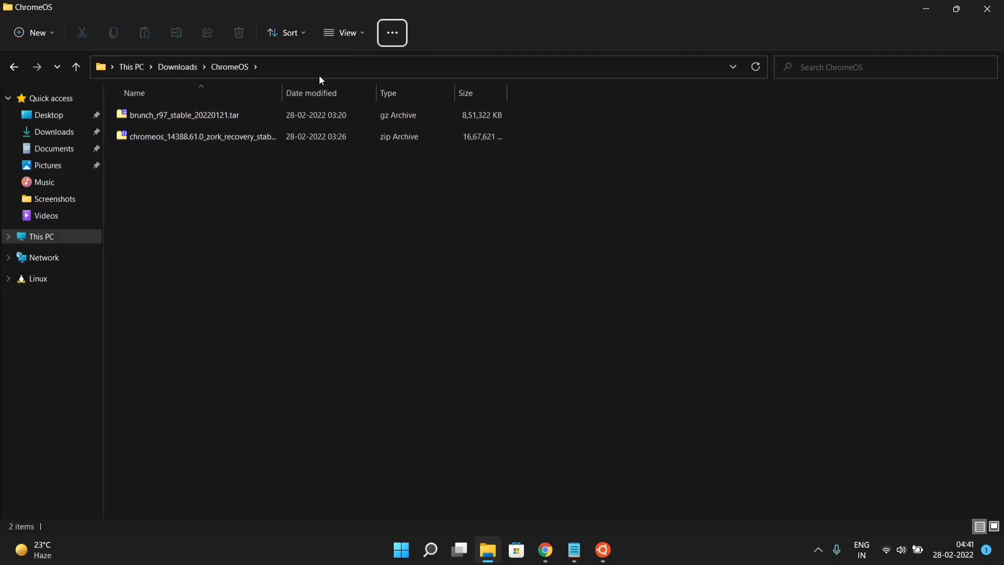
left_click(341, 34)
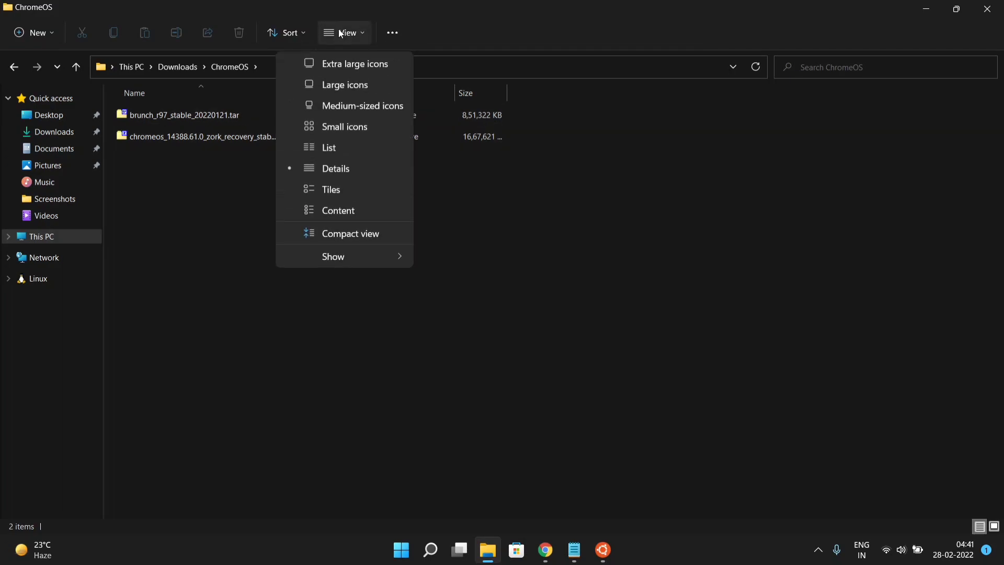
mouse_move(390, 256)
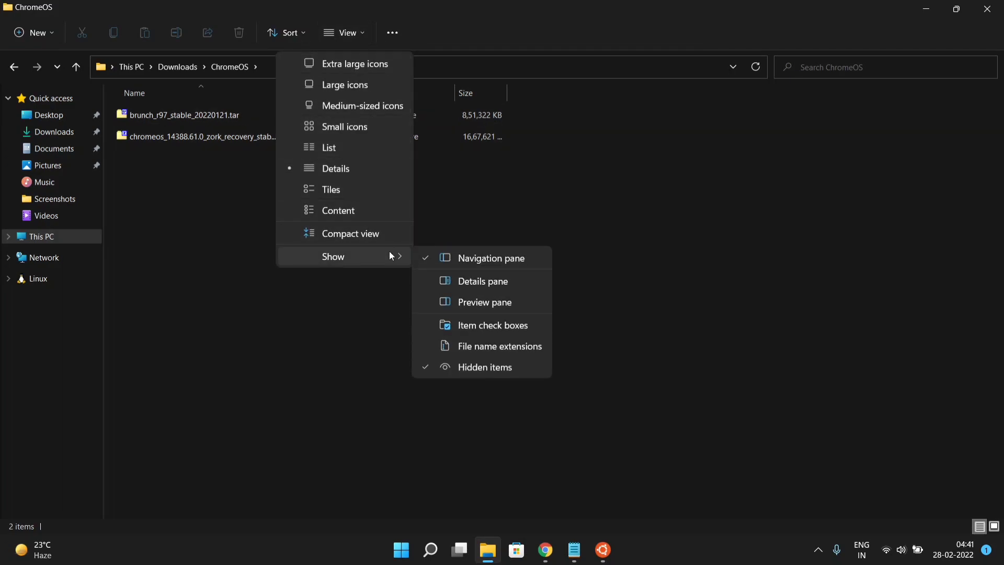
left_click(473, 351)
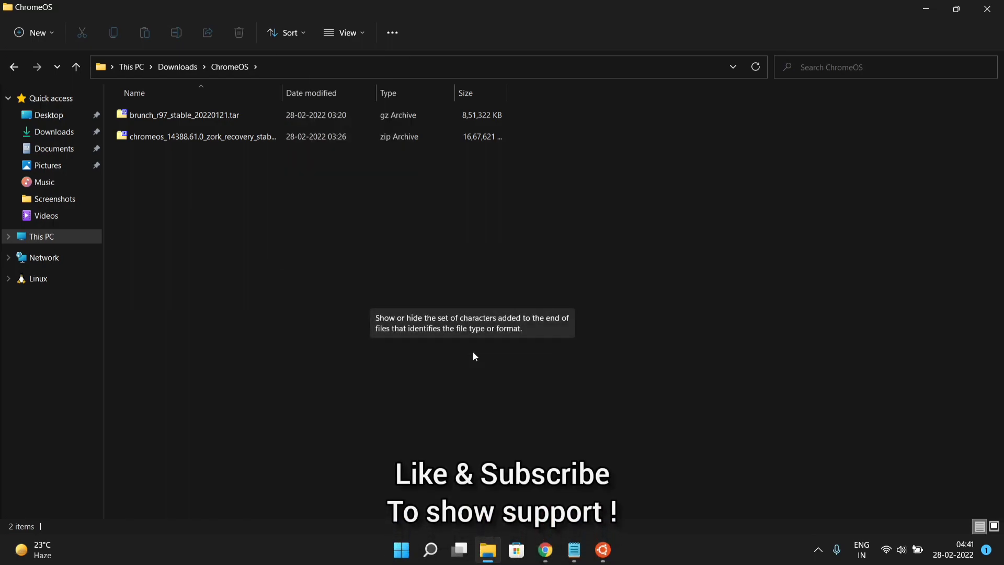
Confirm the archive's full name is brunch_r97_stable_20220121.tar.gz, leaving it unchanged.
left_click(242, 118)
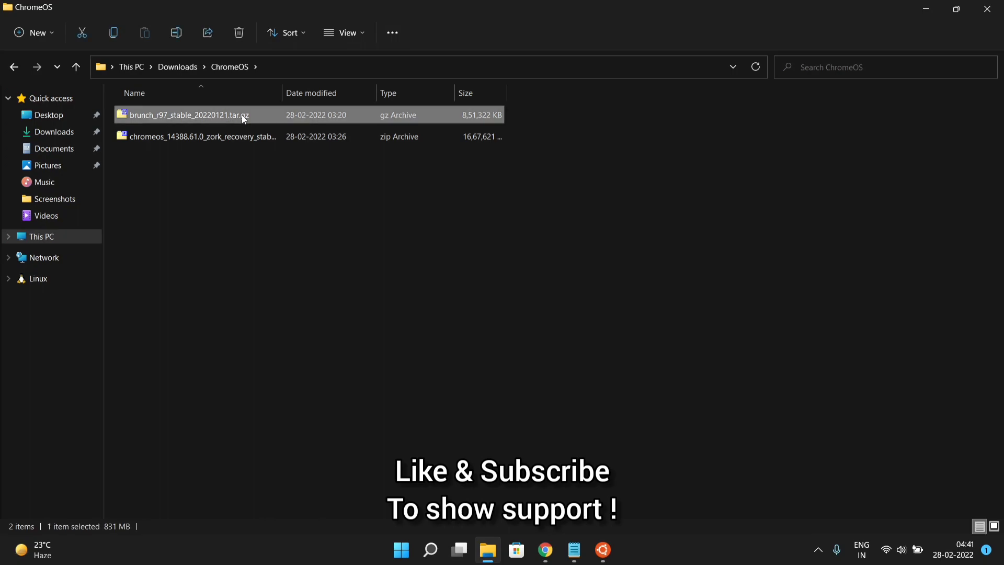
left_click(242, 118)
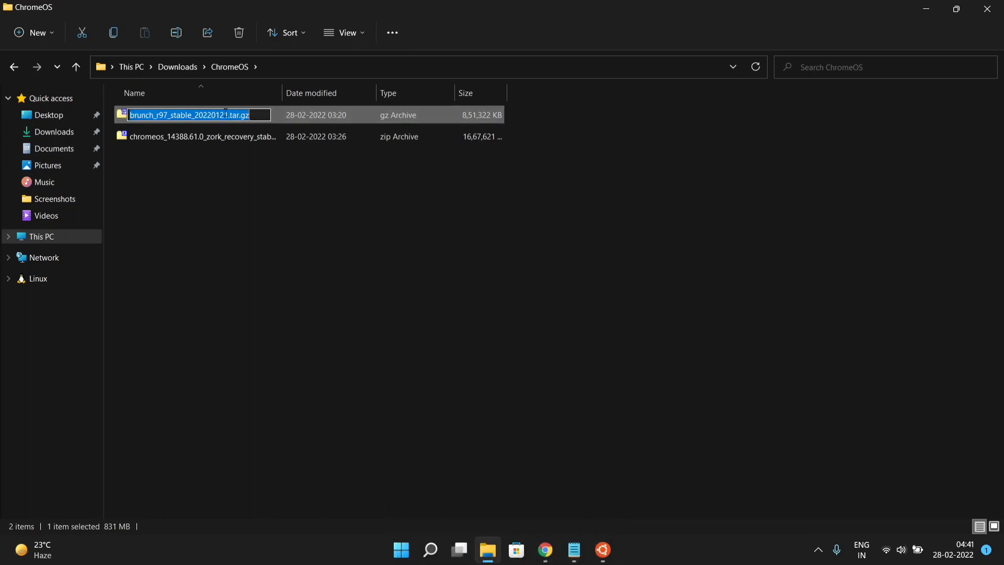
left_click(542, 494)
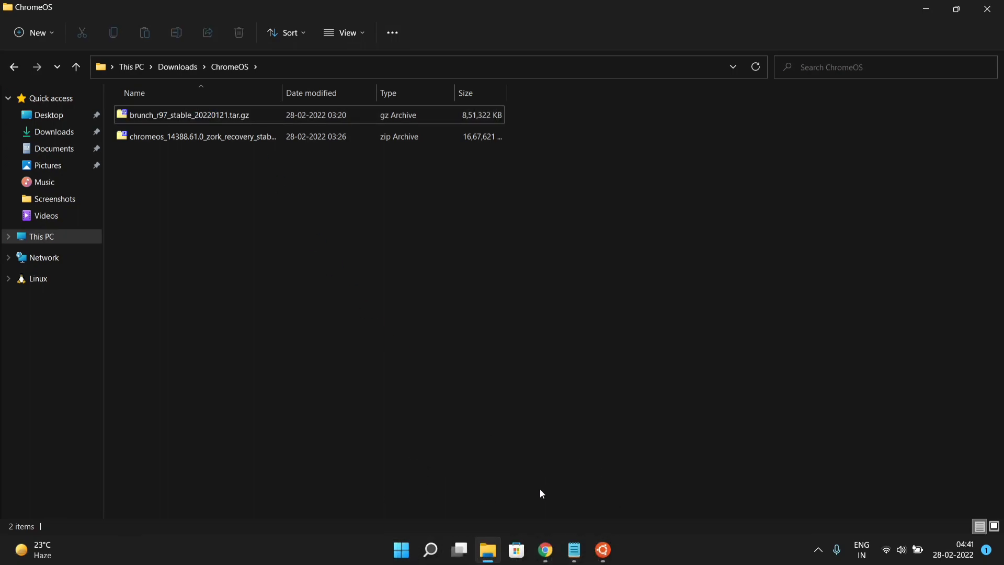
Extract brunch_r97_stable_20220121.tar.gz with tar zxvf, producing chromeos-install.sh, efi_legacy.img, efi_secure.img and rootc.img.
left_click(603, 549)
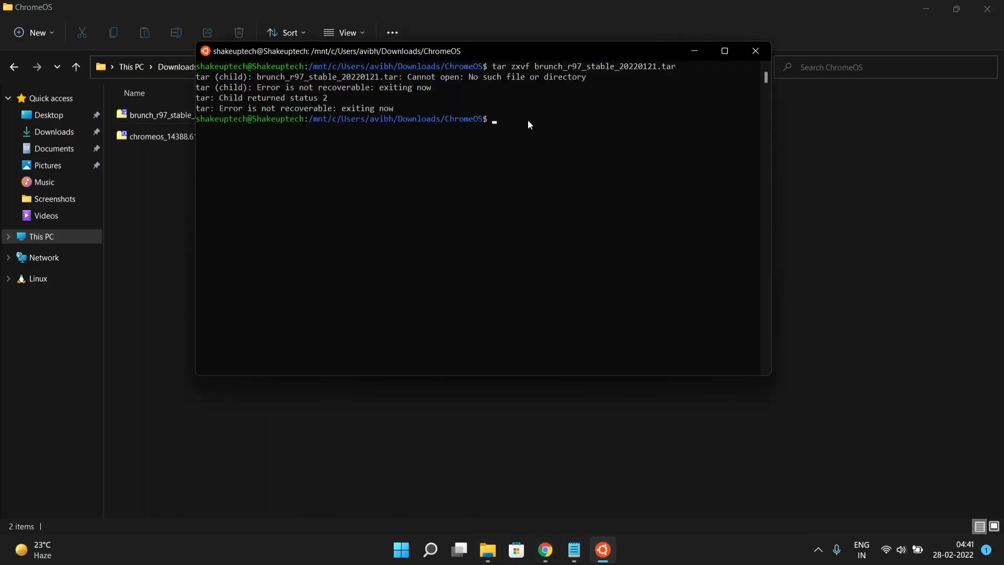
type("tar zxvf")
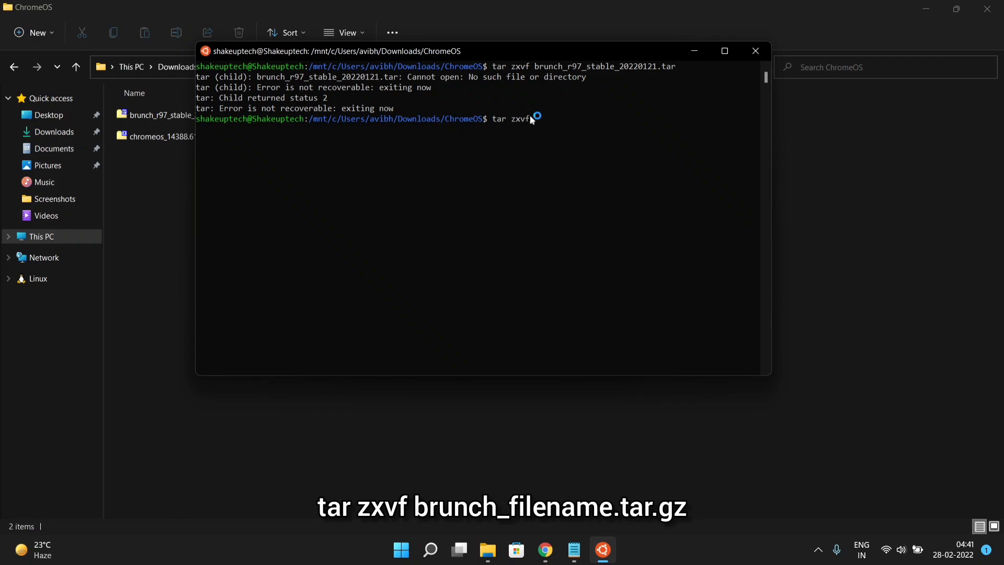
type(" brunch_r97_stable_20220121.tar.gz")
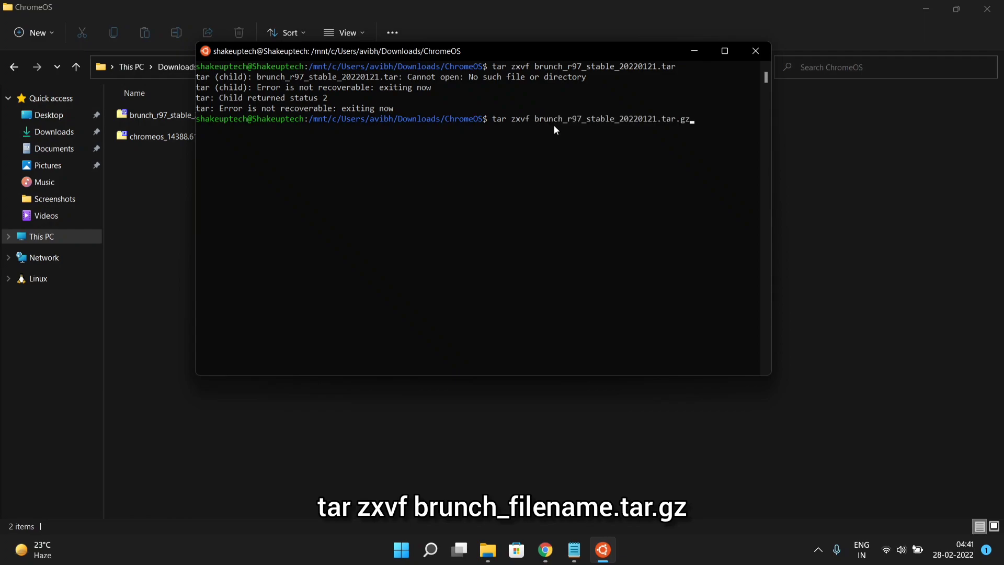
key("Return")
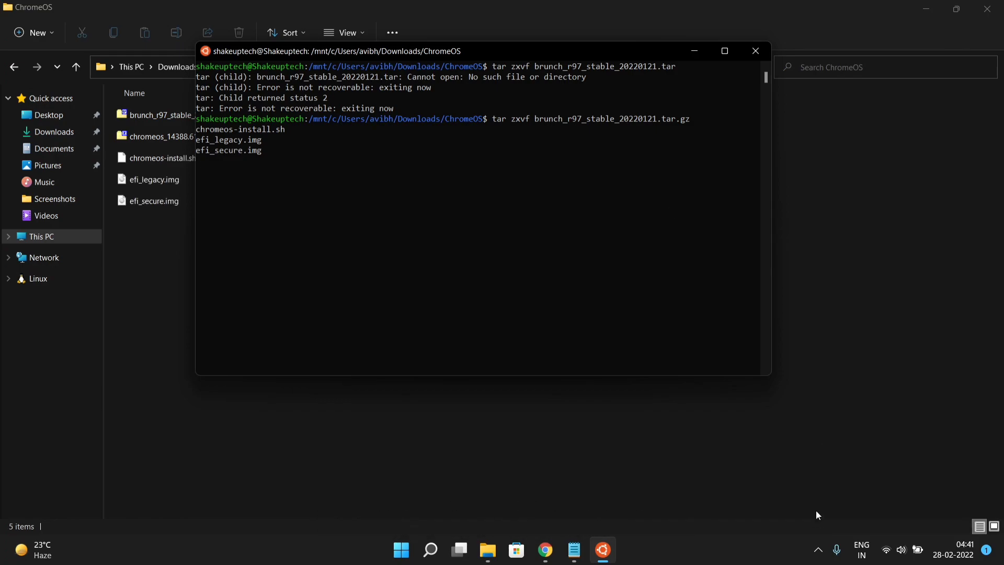
left_click(819, 549)
left_click(819, 549)
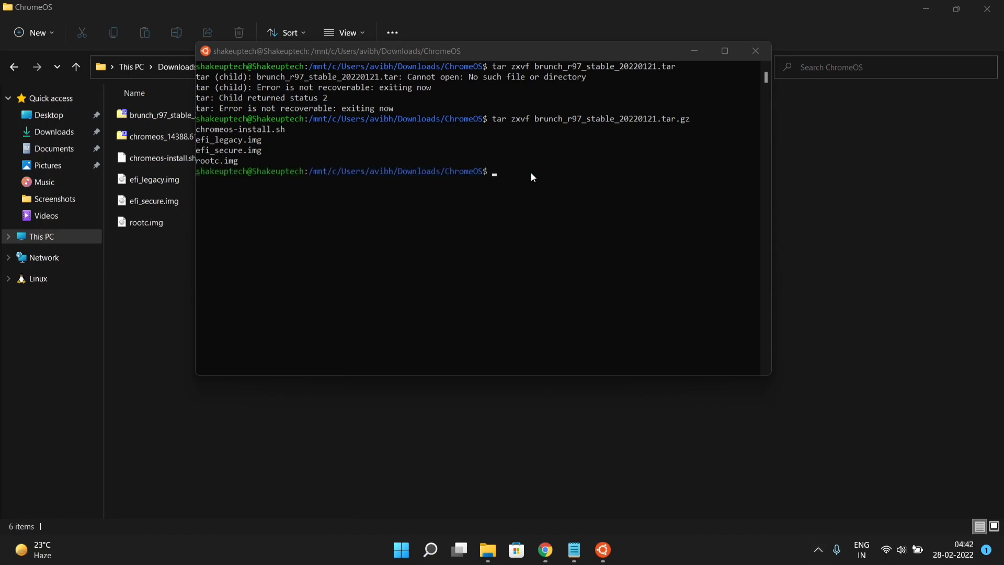
In the ChromeOS folder, view the recovery zip's full name and leave it unrenamed.
left_click(488, 552)
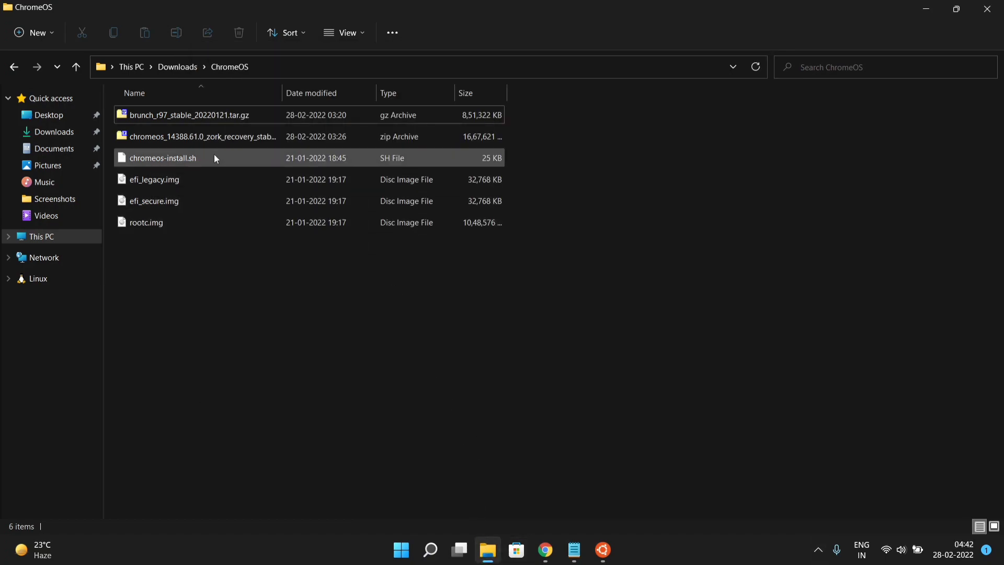
left_click(211, 136)
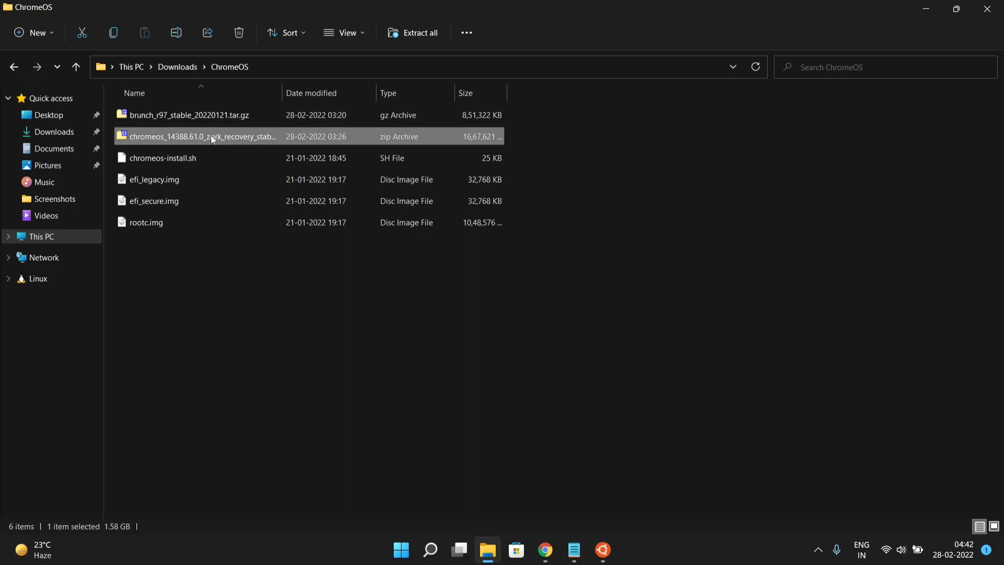
key("F2")
left_click_drag(359, 137, 130, 137)
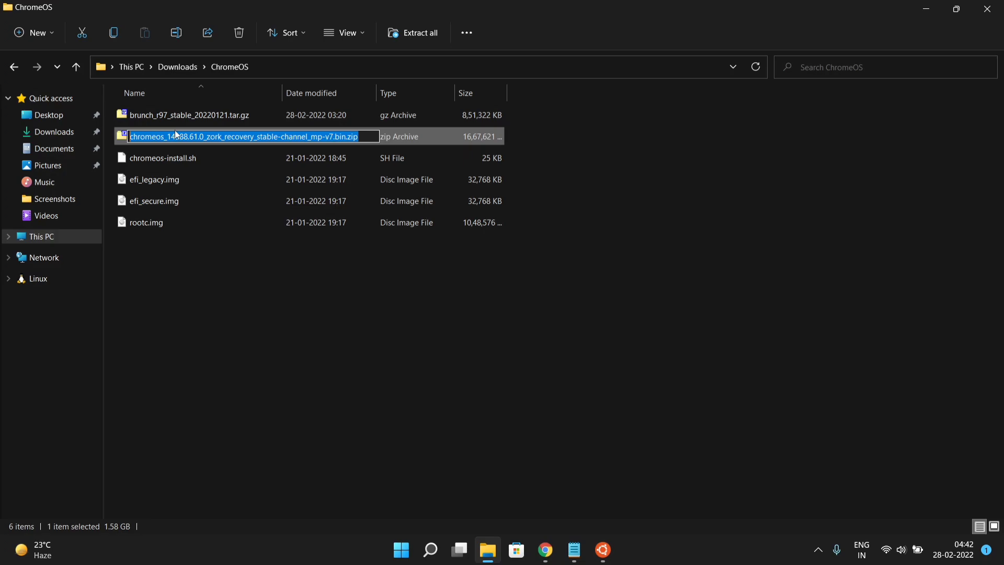
left_click(425, 411)
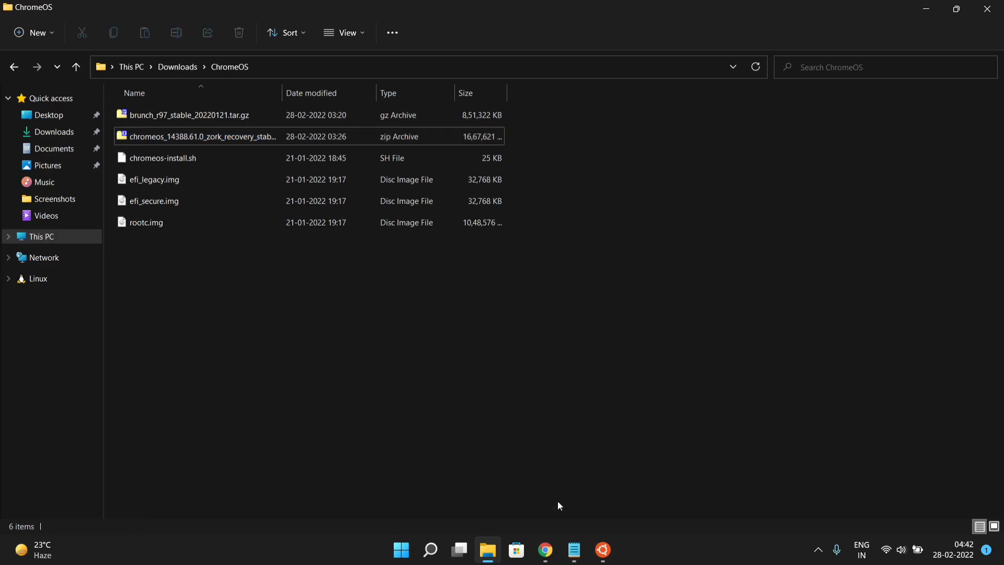
Unzip the tab-completed recovery zip, inflating chromeos_14388.61.0_zork_recovery_stable-channel_mp-v7.bin.
left_click(603, 550)
type("unzip")
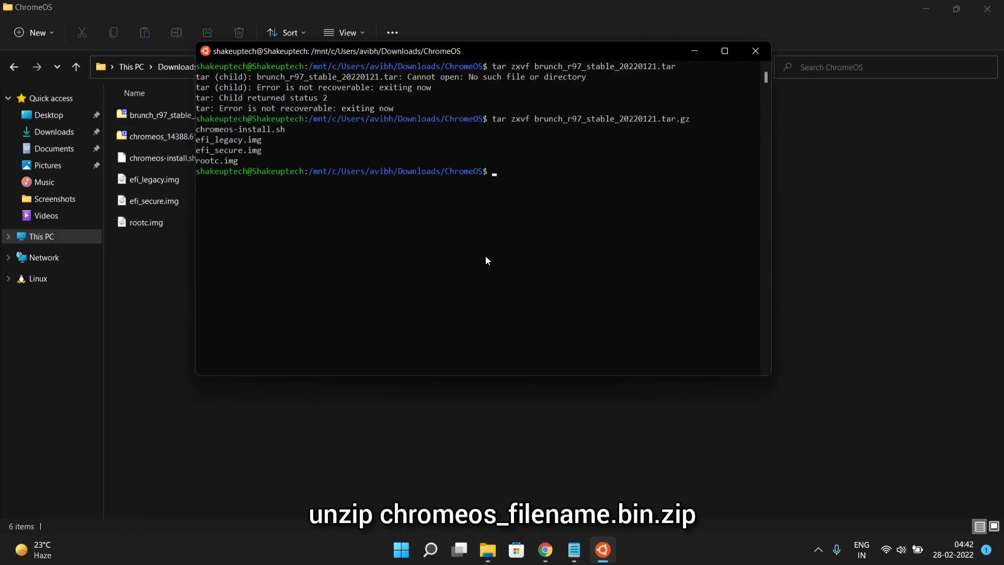
type(" c")
key("Tab")
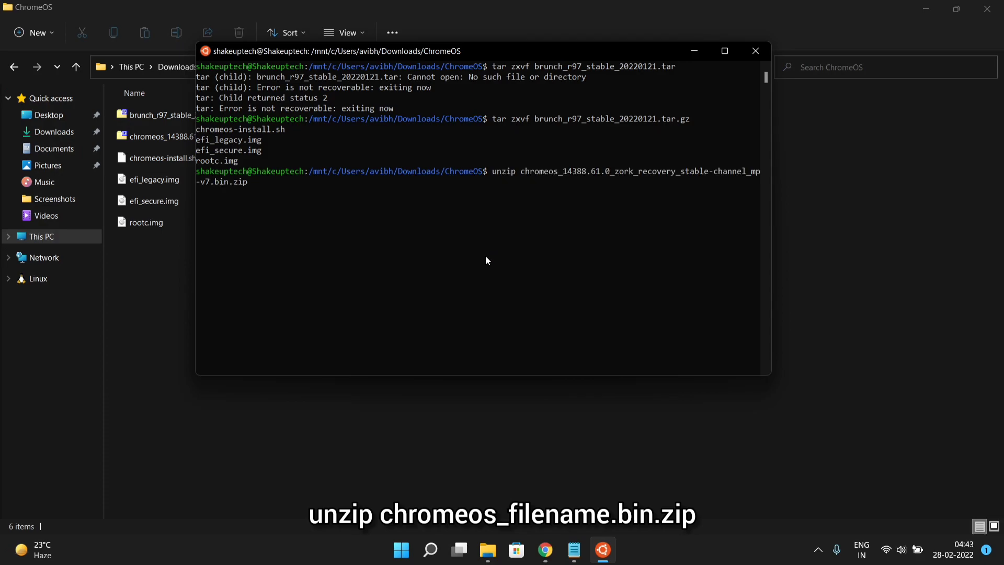
key("Return")
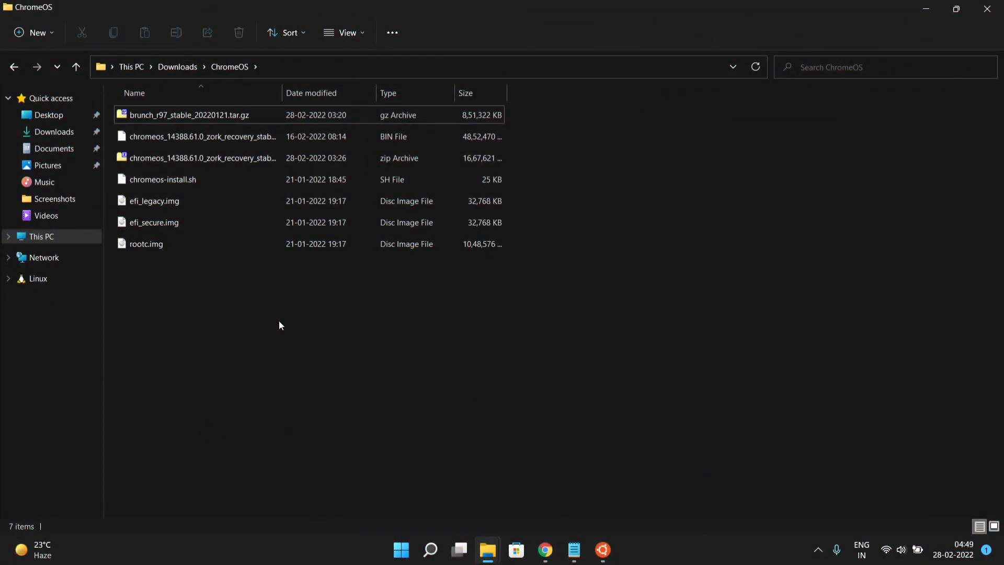
View the extracted recovery .bin file's full name without renaming it, then return to the terminal.
left_click(259, 137)
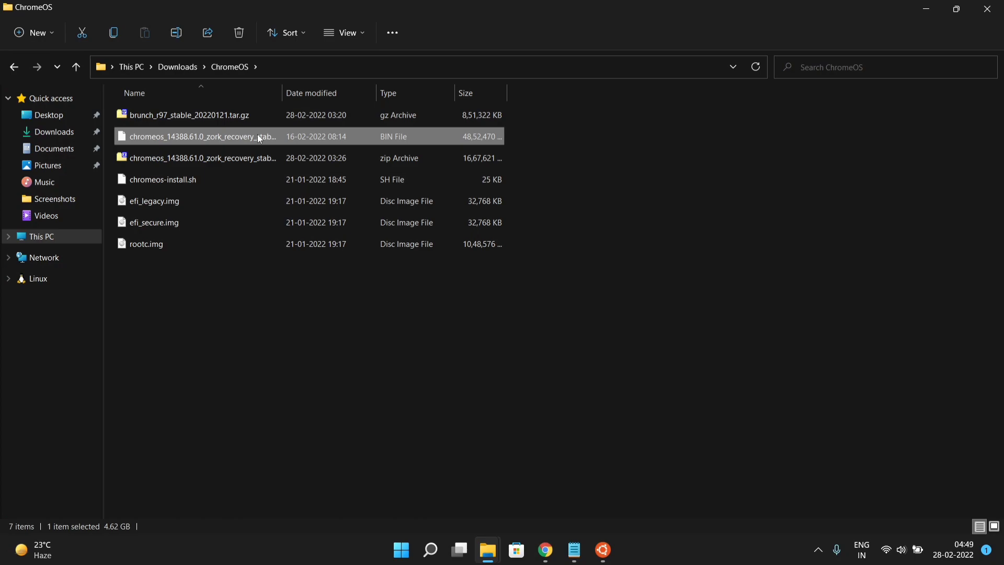
left_click(260, 138)
left_click_drag(347, 136, 126, 135)
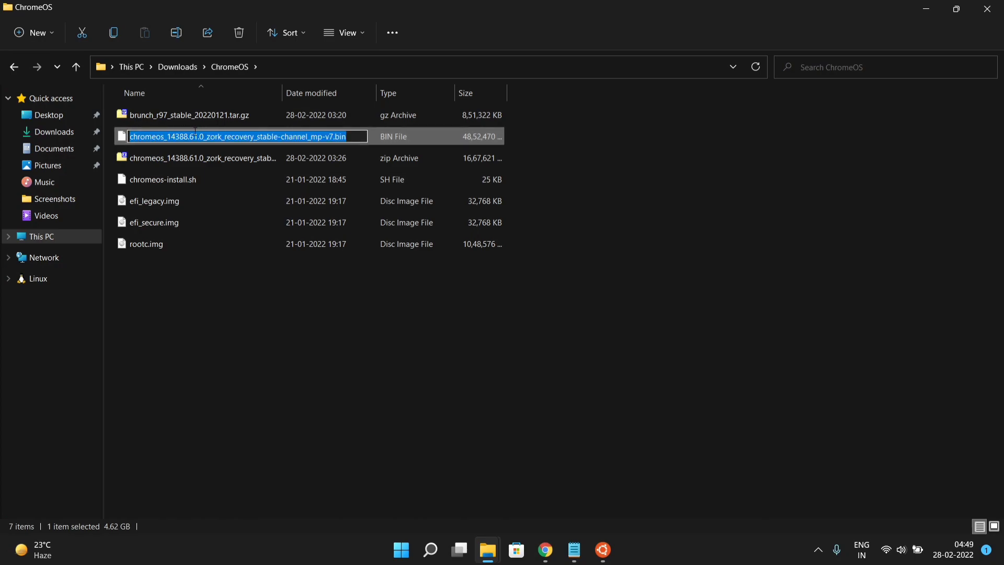
left_click(489, 450)
left_click(601, 553)
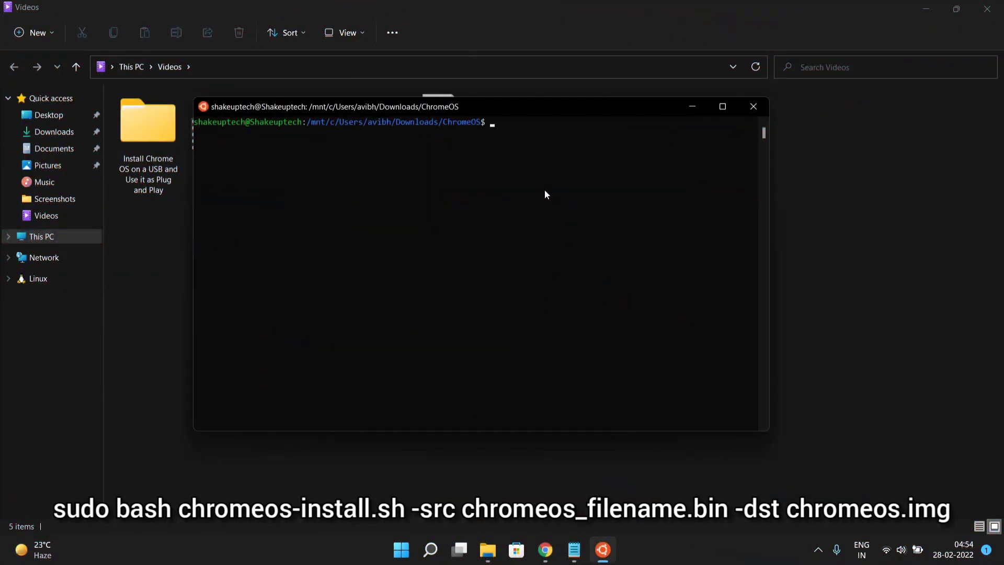
Run sudo bash chromeos-install.sh with -src set to the recovery .bin and -dst chromeos.img.
type("sudo bash chromeos")
type("-ins")
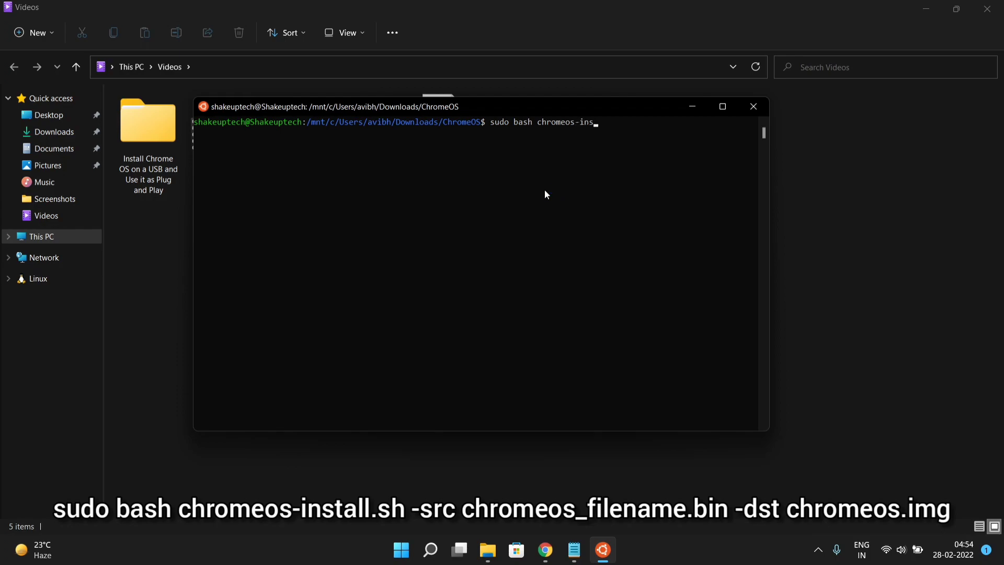
type("tall.sh")
type(" -src")
type(" c")
key("Tab")
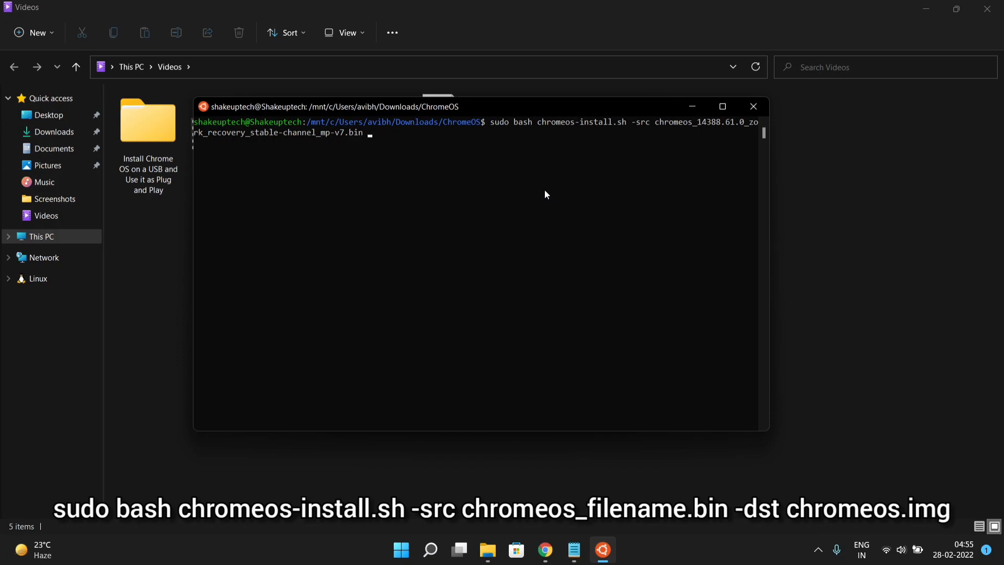
type("-dst chromeos.img")
key("Return")
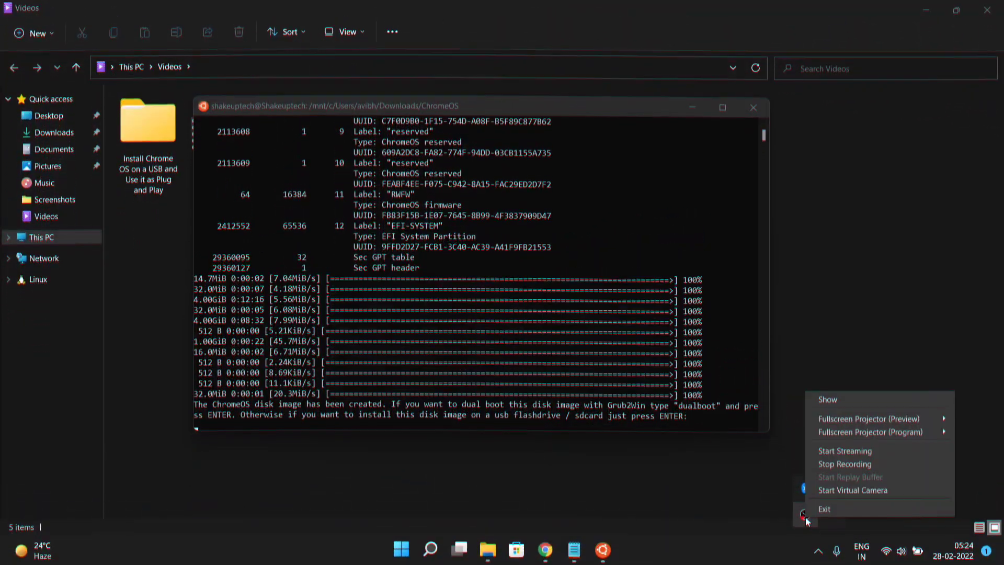
Skip dual boot at the prompt so chromeos.img finishes, then bring the ChromeOS folder forward.
key("Escape")
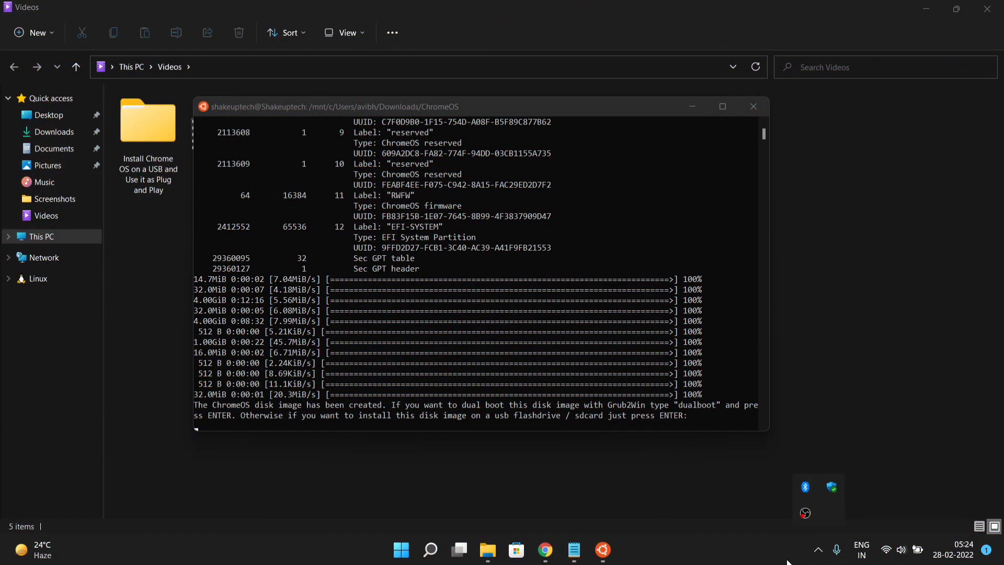
left_click(660, 345)
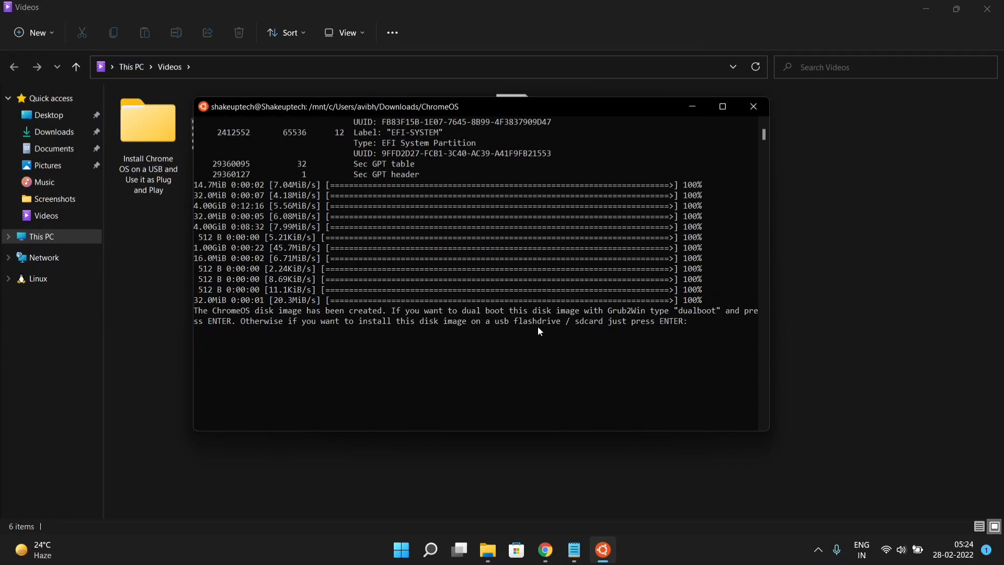
key("Return")
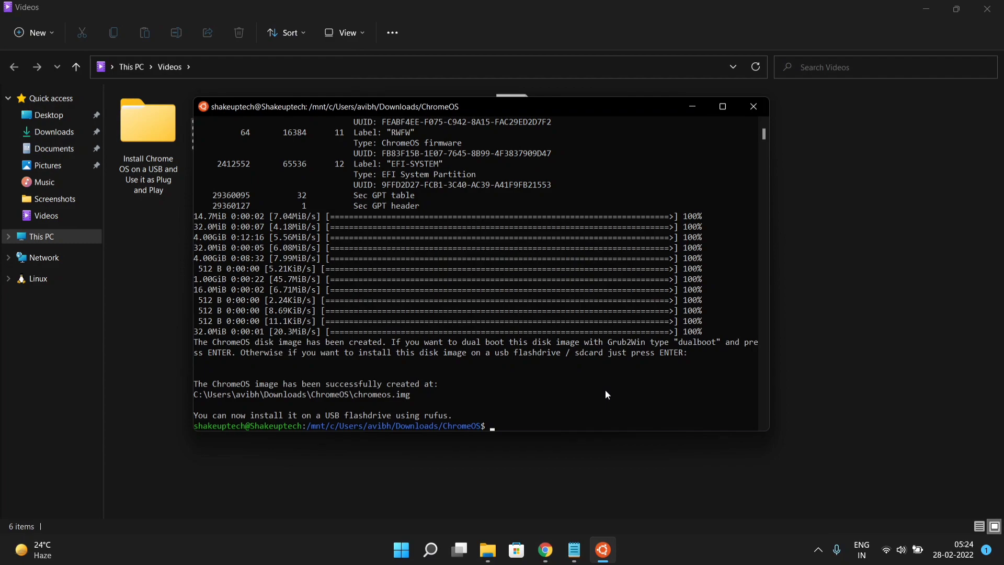
mouse_move(490, 547)
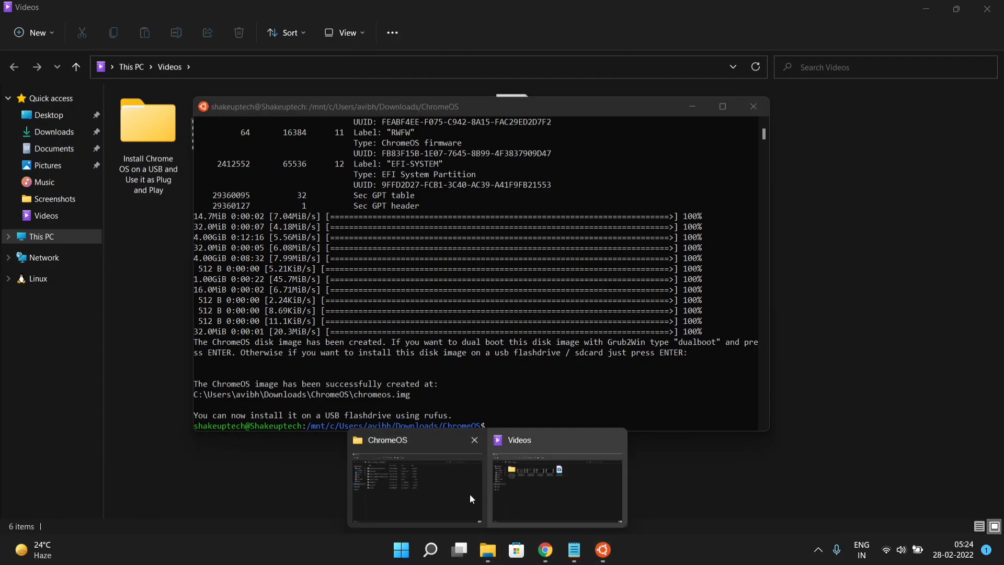
left_click(432, 478)
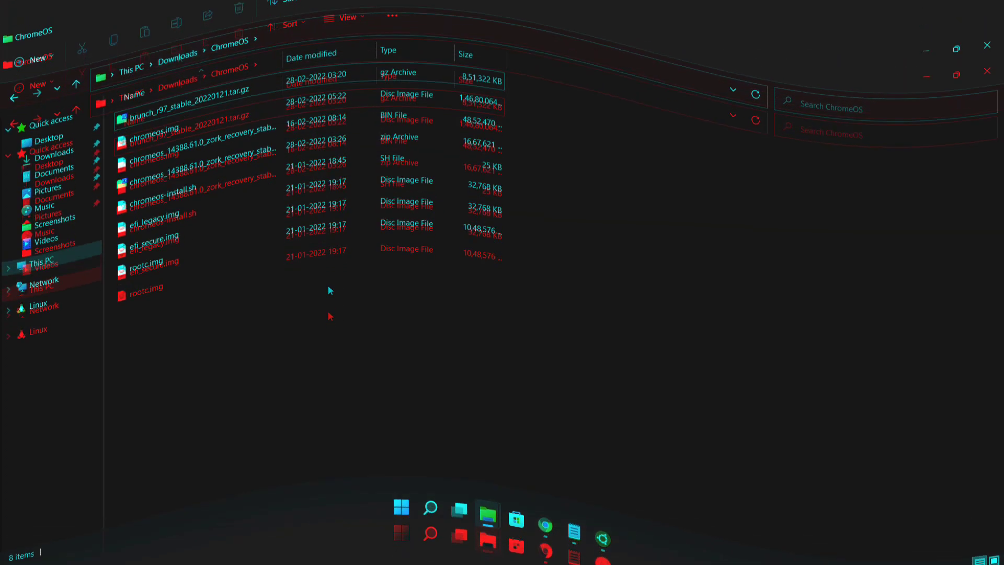
Go back to Downloads and launch rufus-3.17.exe.
left_click(177, 66)
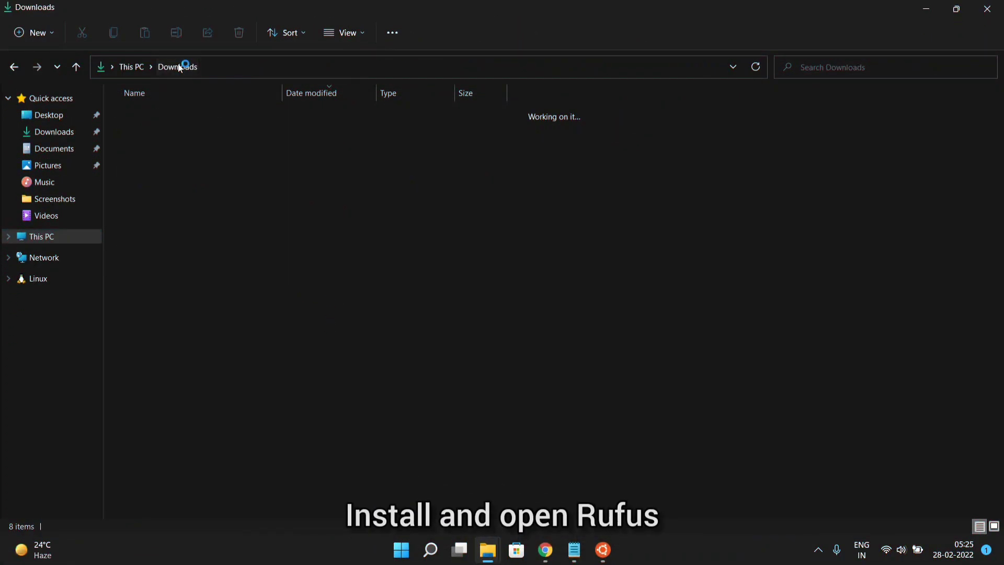
double_click(175, 131)
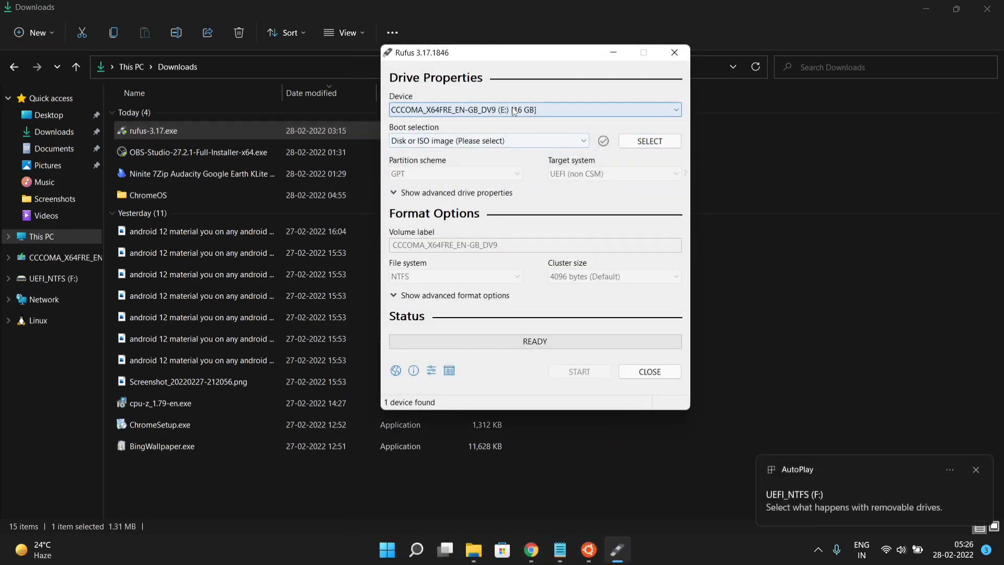
Keep the 16 GB USB drive as target and load chromeos.img as the disk image source.
left_click(514, 110)
left_click(535, 120)
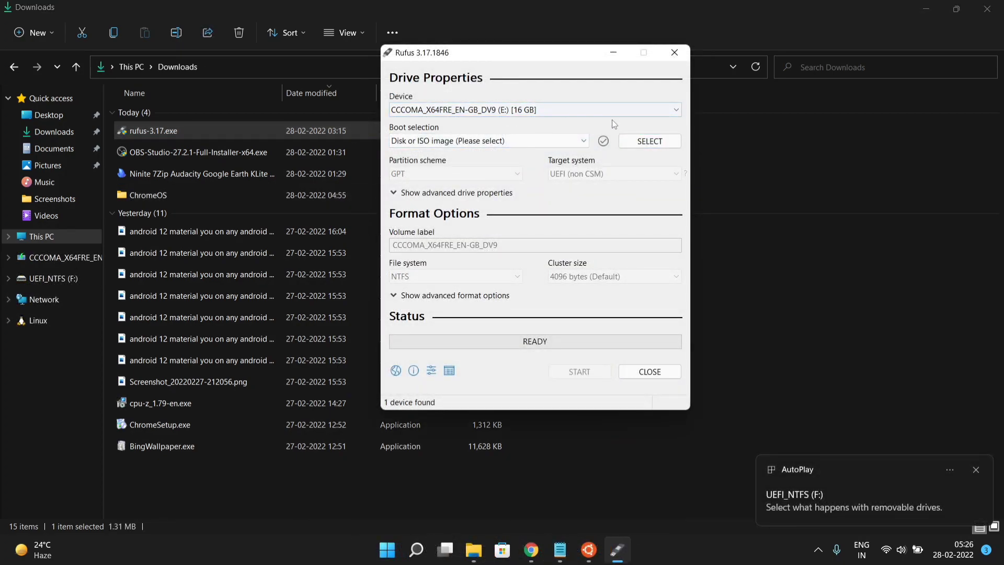
left_click(556, 140)
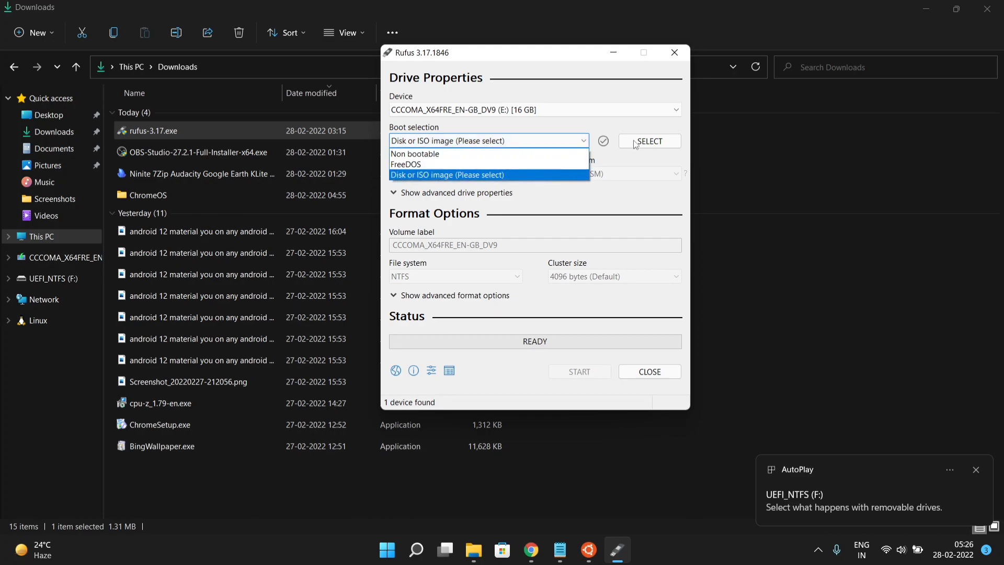
left_click(634, 145)
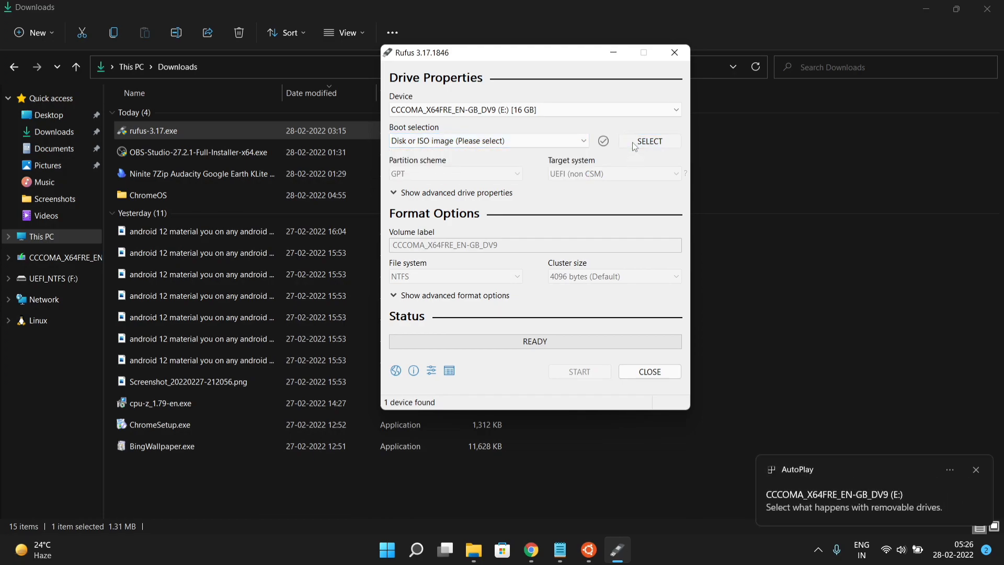
left_click(634, 145)
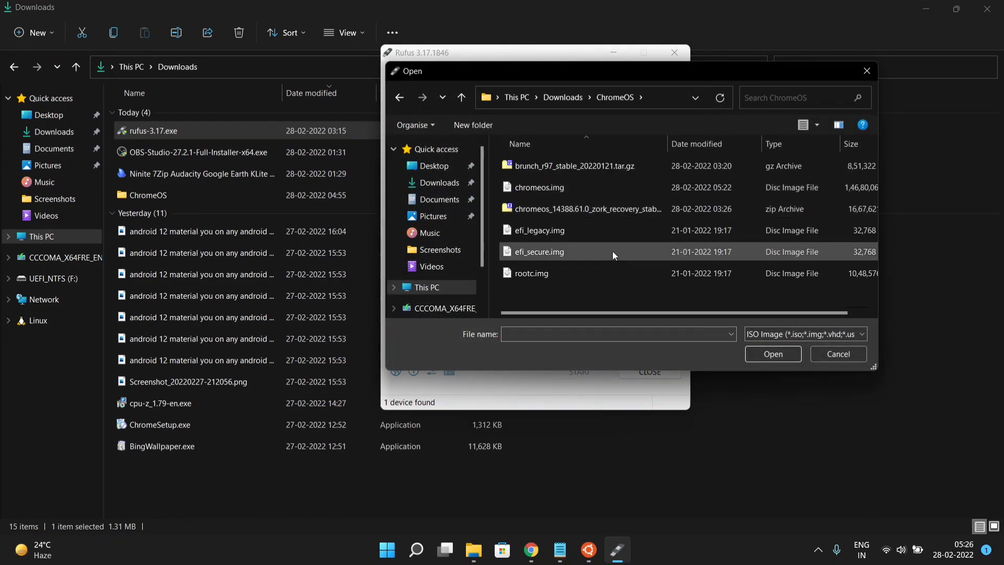
left_click(572, 189)
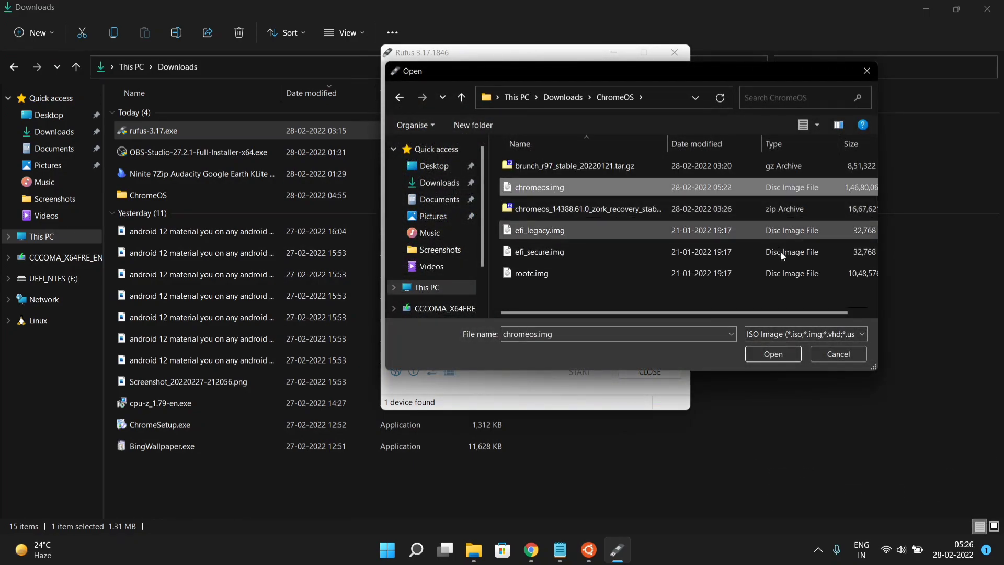
left_click(753, 353)
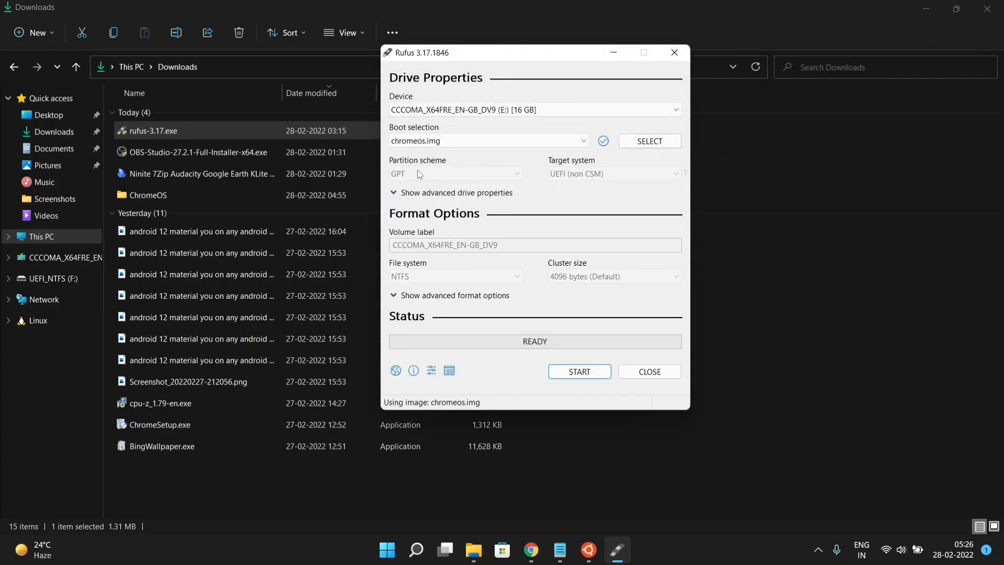
Start writing the image, accept the drive-erase warning, and move the Rufus window aside.
left_click(579, 372)
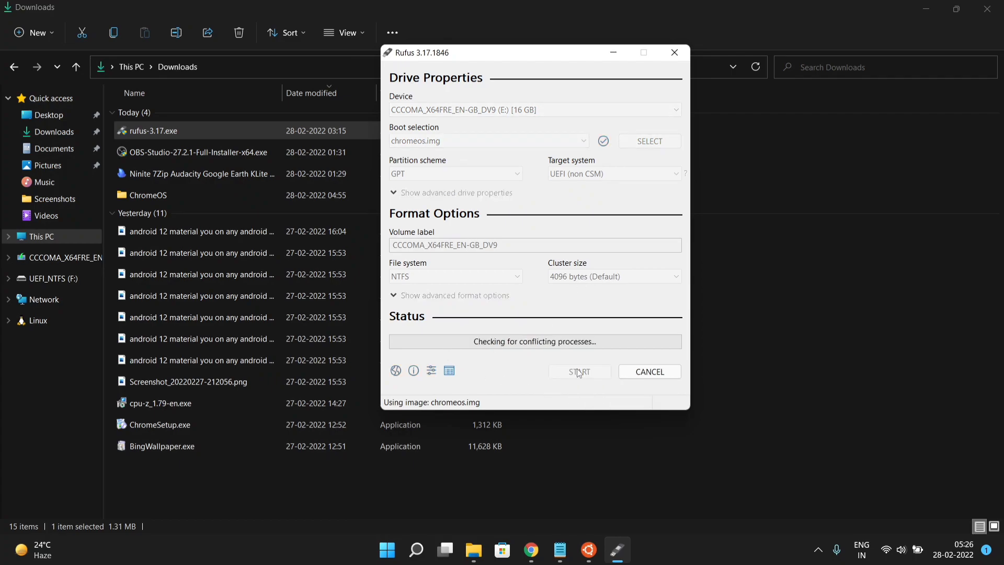
left_click(550, 321)
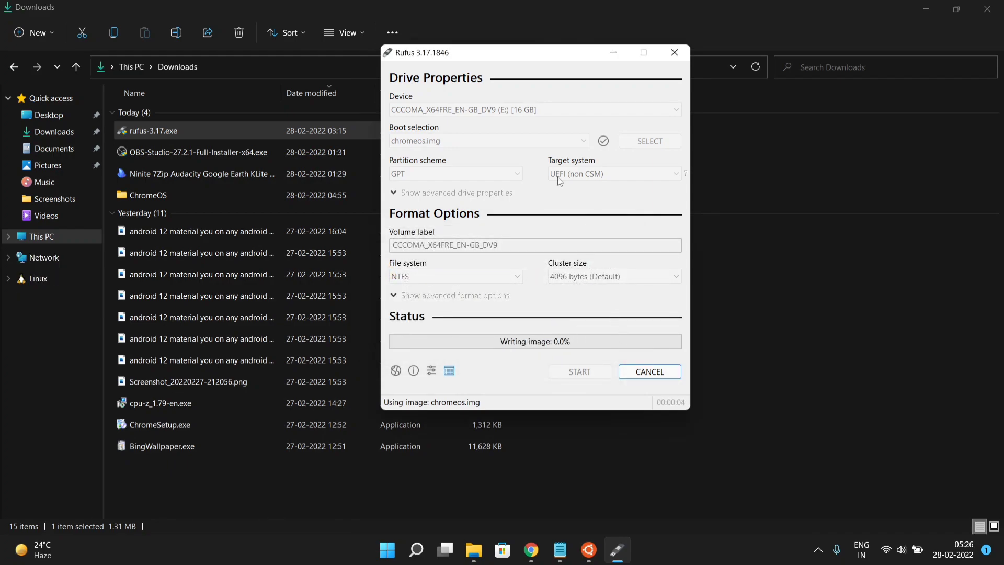
left_click_drag(529, 60, 492, 87)
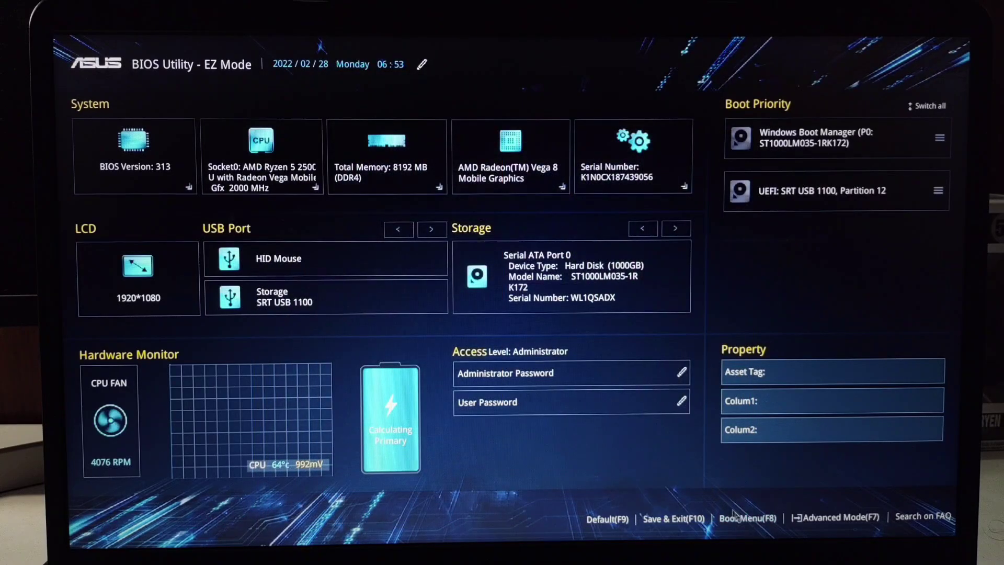
Boot from the 'UEFI: SRT USB 1100, Partition 12' entry in the F8 Boot Menu.
left_click(732, 515)
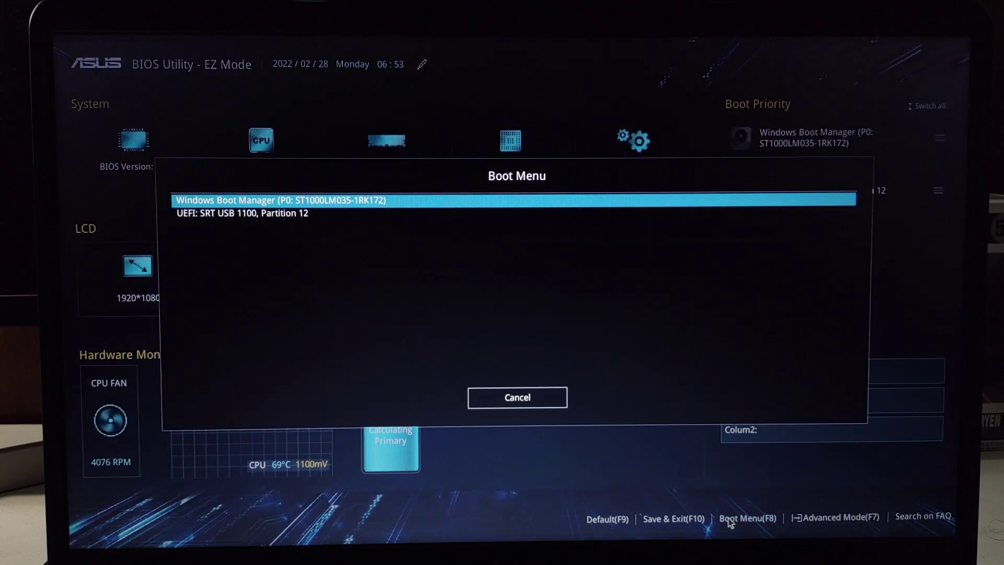
left_click(291, 216)
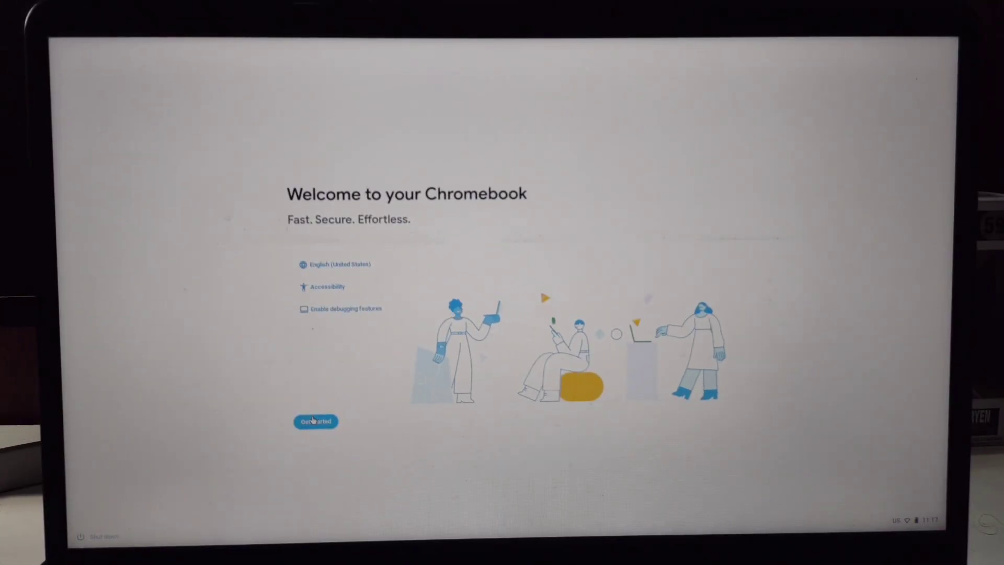
Start the Chromebook setup and agree to the Google Assistant screen-context page.
left_click(313, 421)
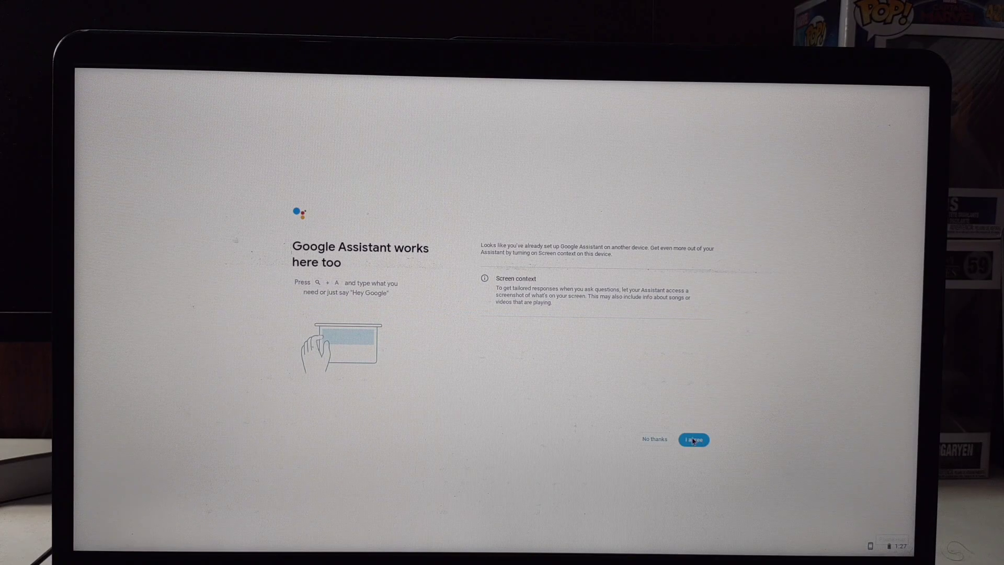
left_click(694, 440)
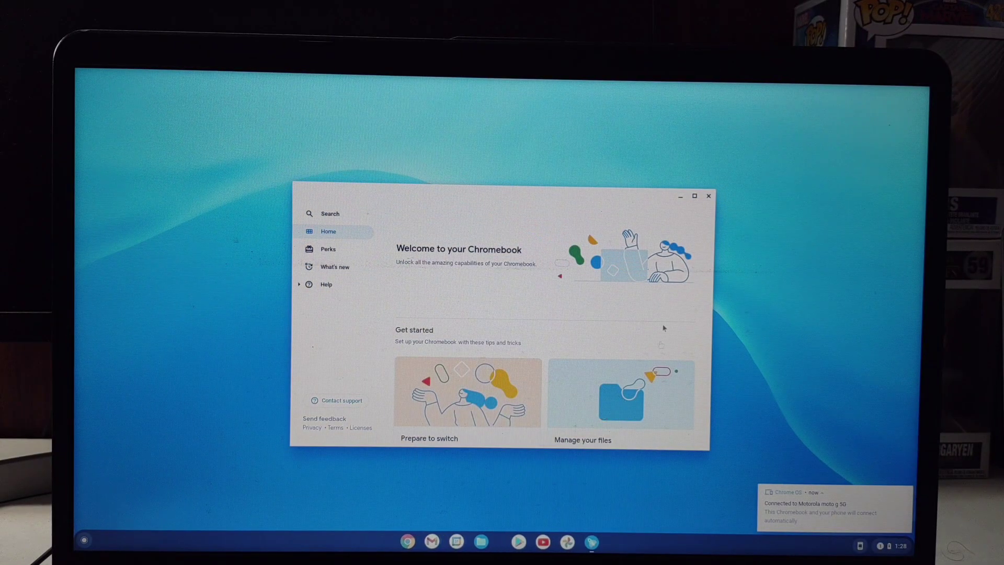
Close the Welcome to your Chromebook window and briefly open and dismiss Quick Settings.
left_click(708, 197)
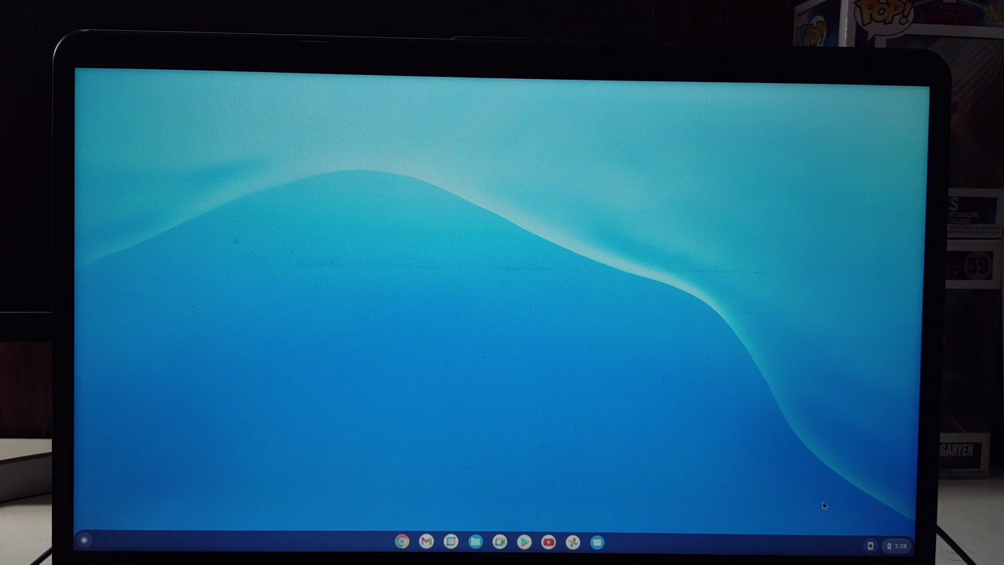
left_click(889, 545)
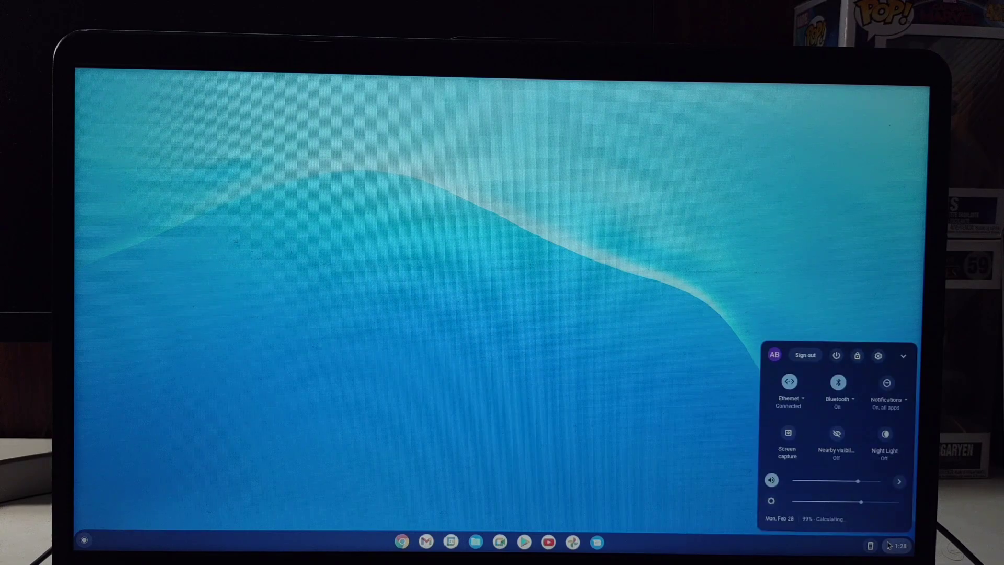
left_click(630, 414)
Browse the launcher's full app grid, paging through the installed apps, then close it.
key("super")
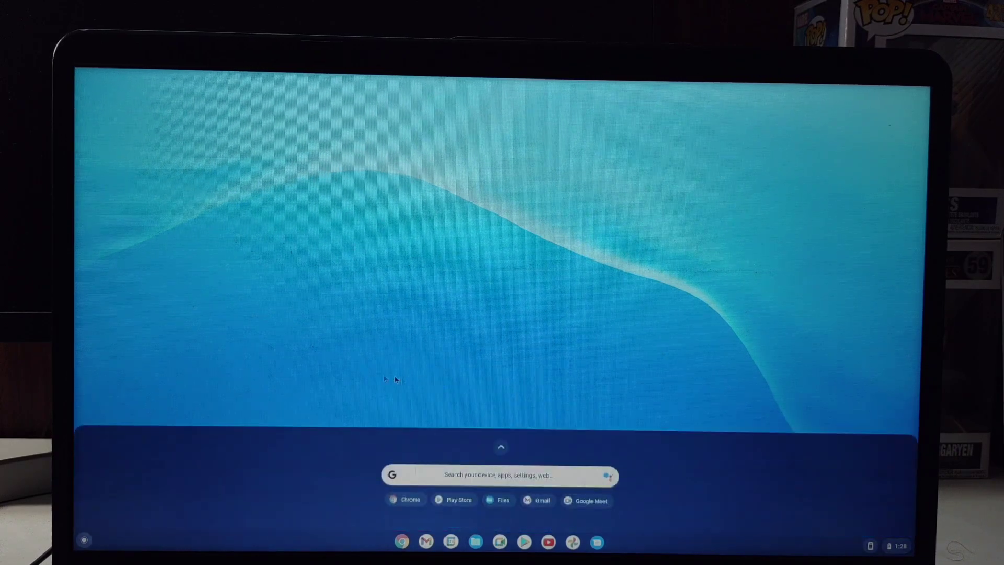
left_click(358, 376)
key("super")
scroll(326, 415, "up", 1)
left_click(253, 238)
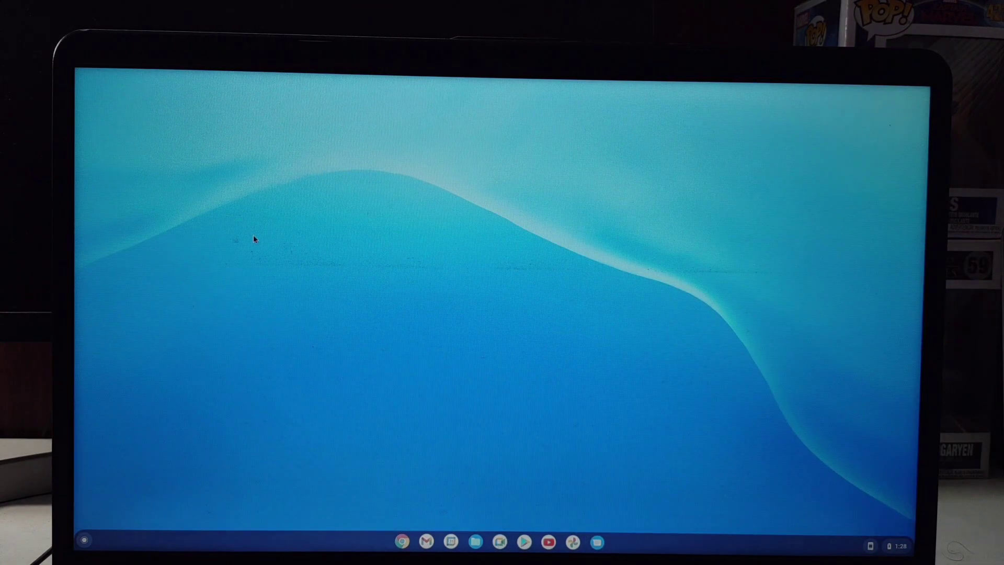
key("super")
scroll(304, 444, "up", 1)
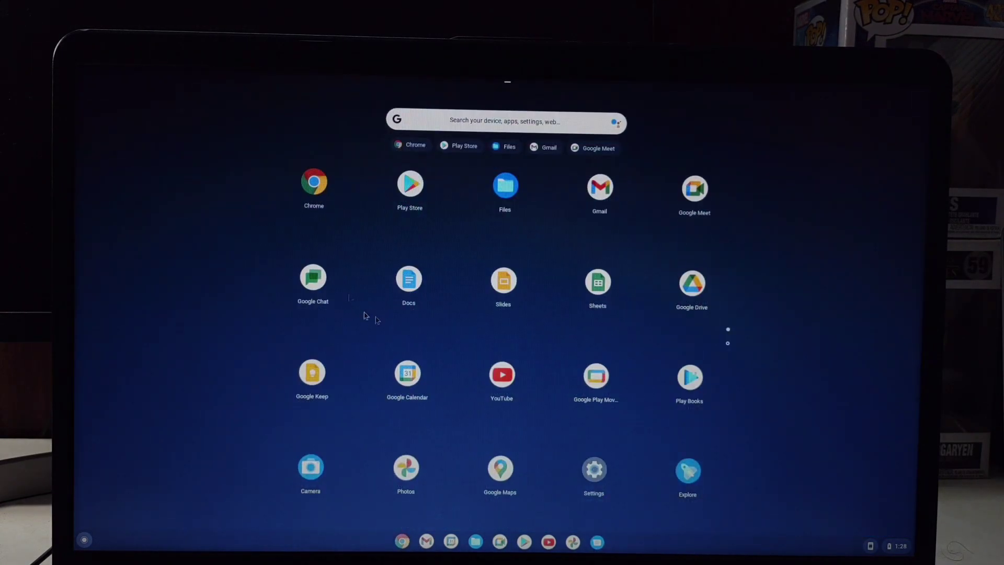
scroll(434, 319, "down", 1)
scroll(477, 336, "up", 1)
scroll(476, 339, "down", 1)
left_click(476, 336)
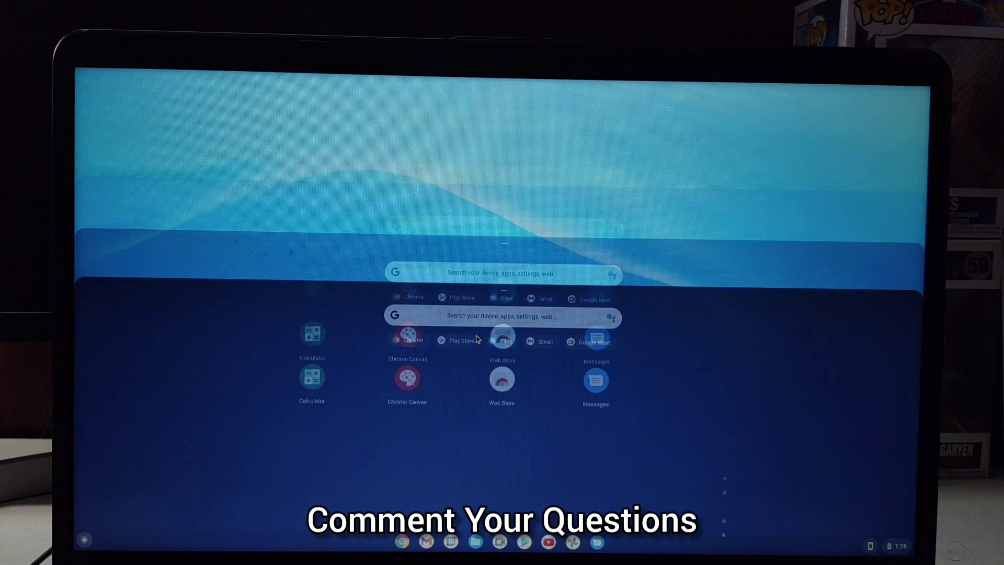